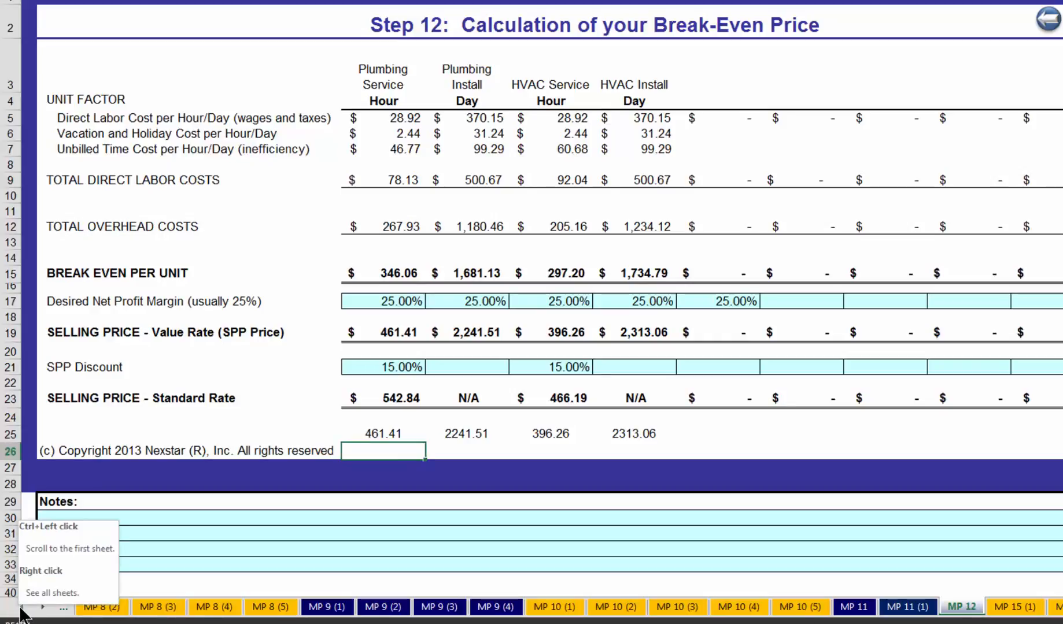
- Compare the recorded selling prices in row 25 with the Value Rate selling prices in row 19
click(457, 449)
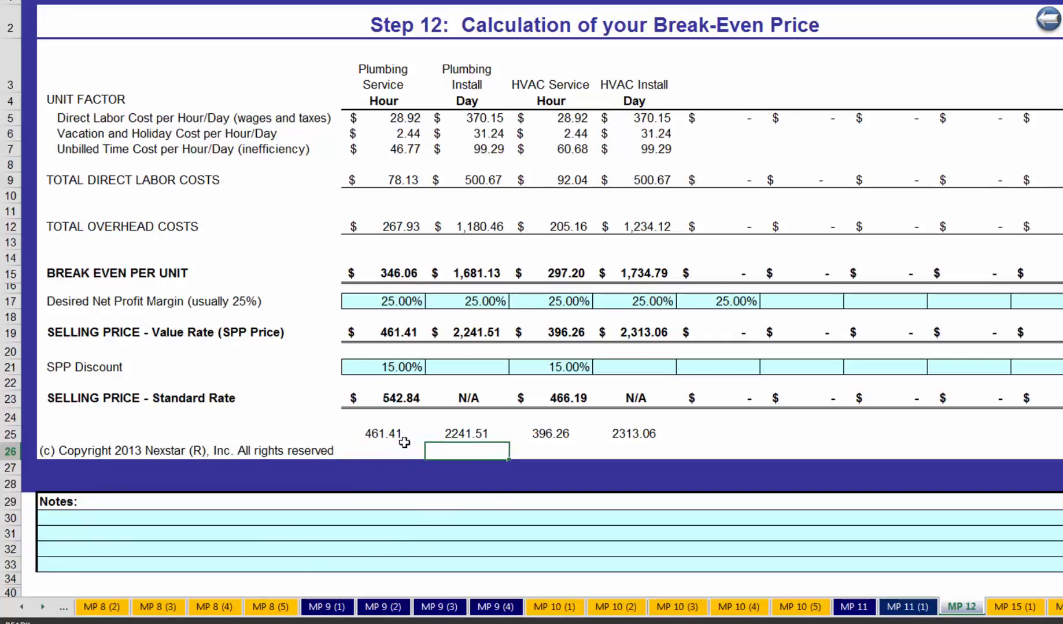
click(378, 435)
drag(378, 435, 636, 433)
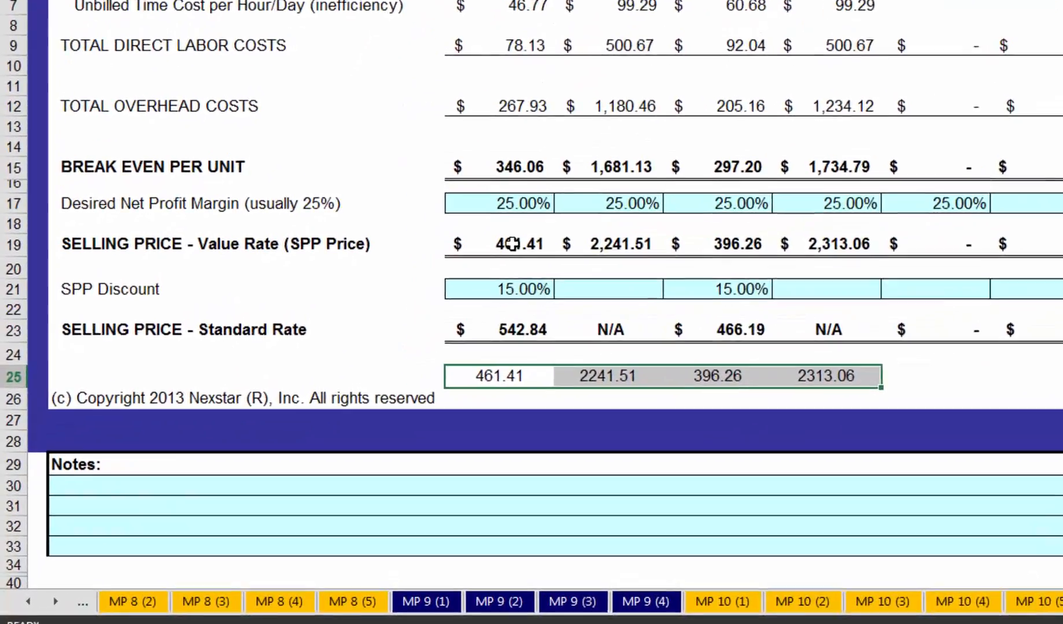
click(426, 308)
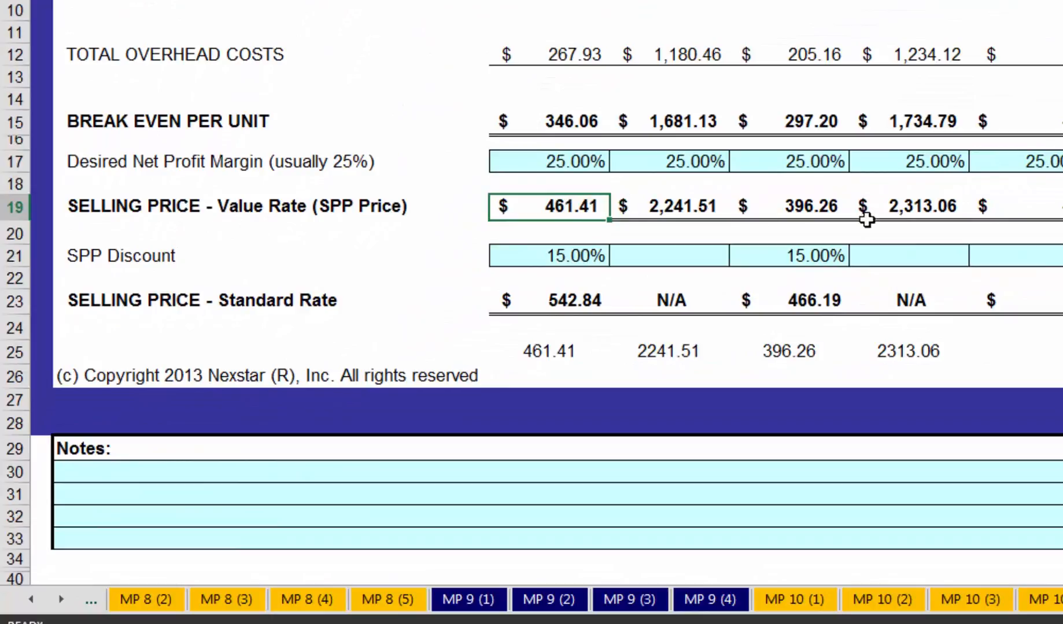
click(537, 354)
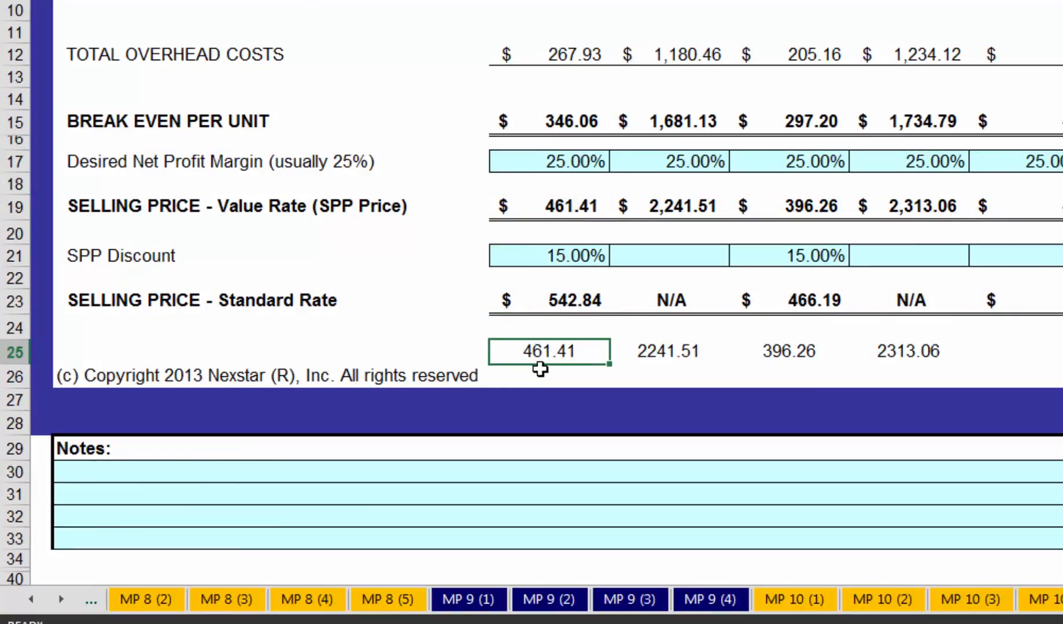
- In cell D26, enter a formula subtracting the Plumbing Service Value Rate price in D19 from the recorded price in D25
click(546, 375)
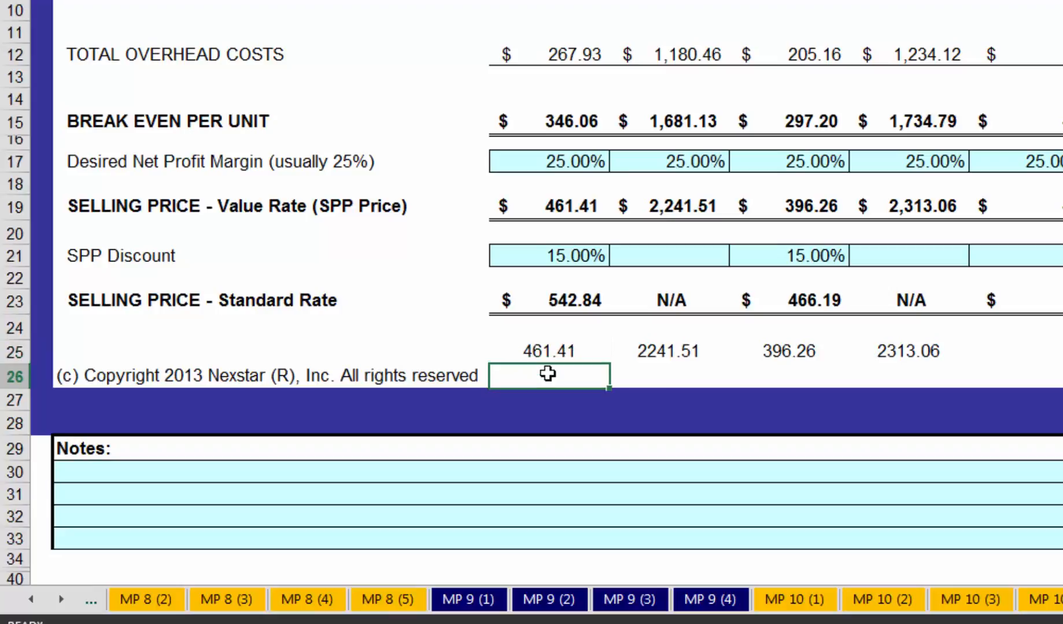
text(=)
click(550, 351)
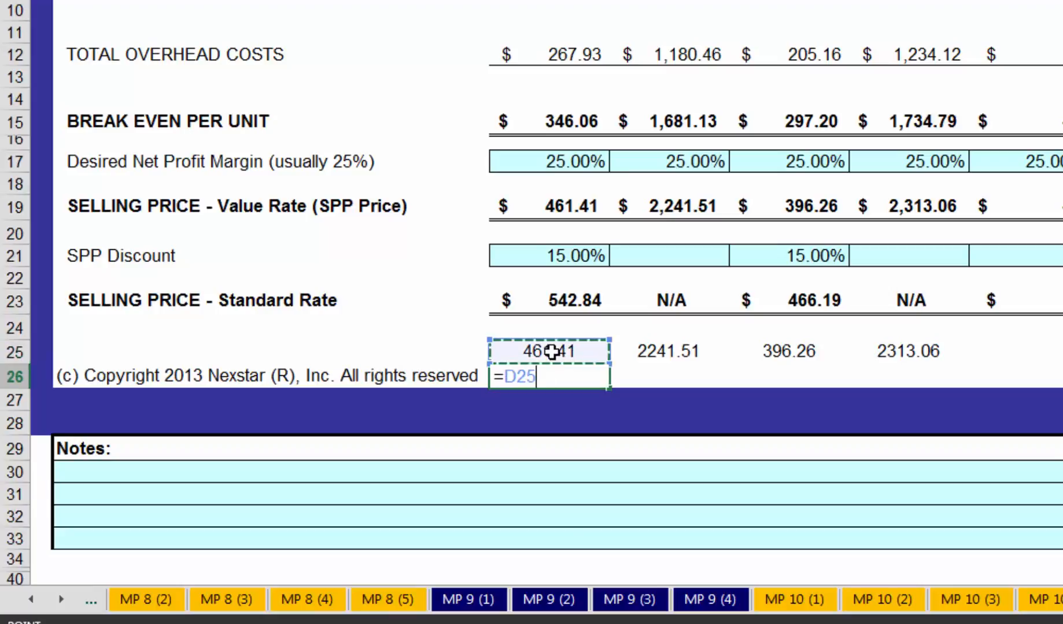
text(-)
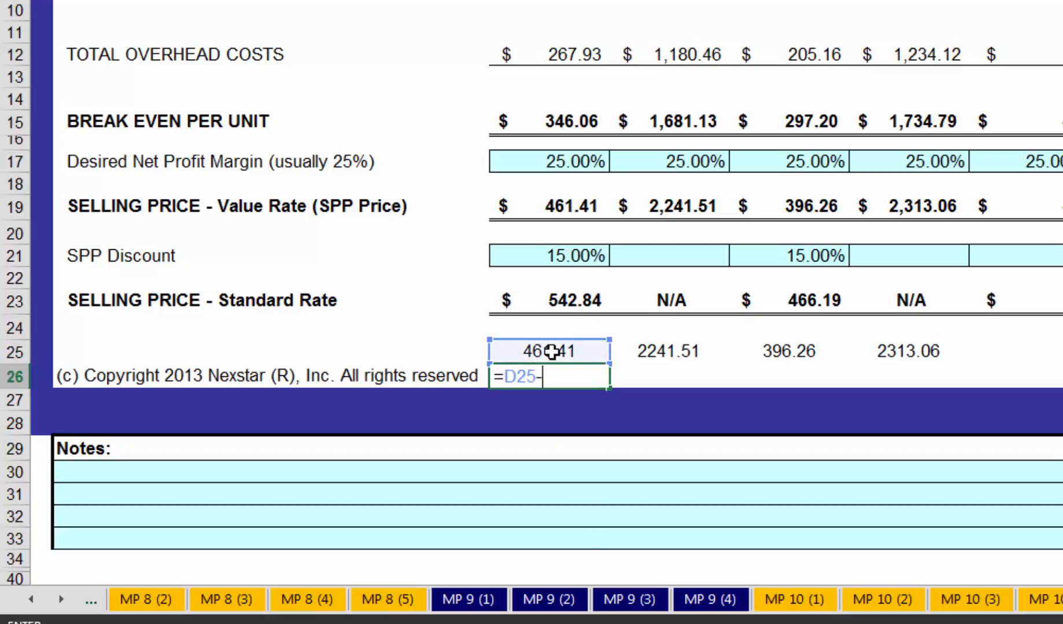
click(564, 197)
key(Return)
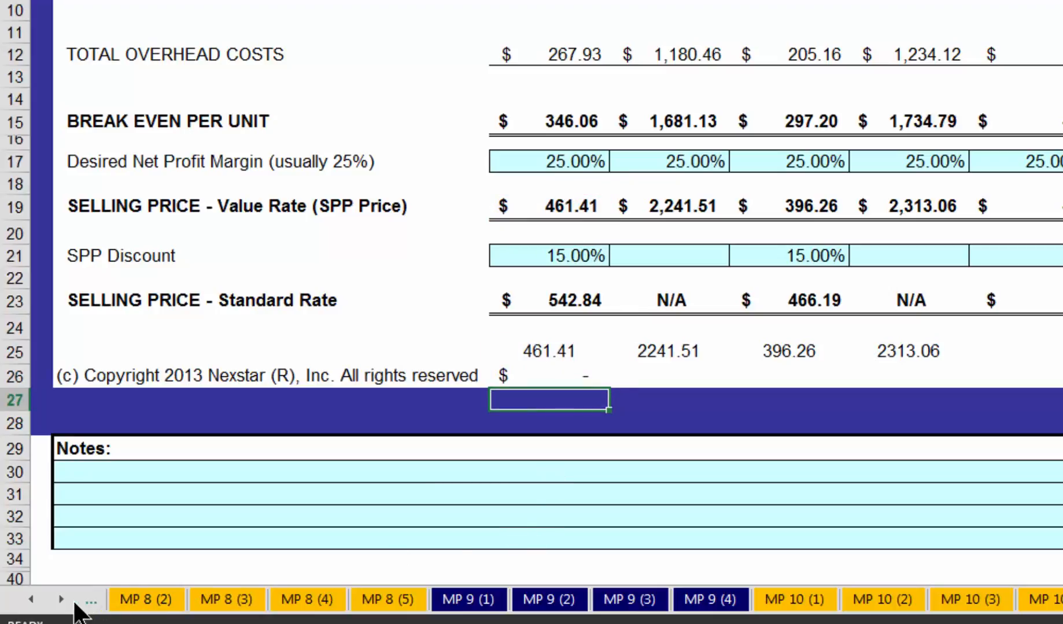
- On the Production sheet, set the number of Plumbing Service technicians to 3
click(35, 600)
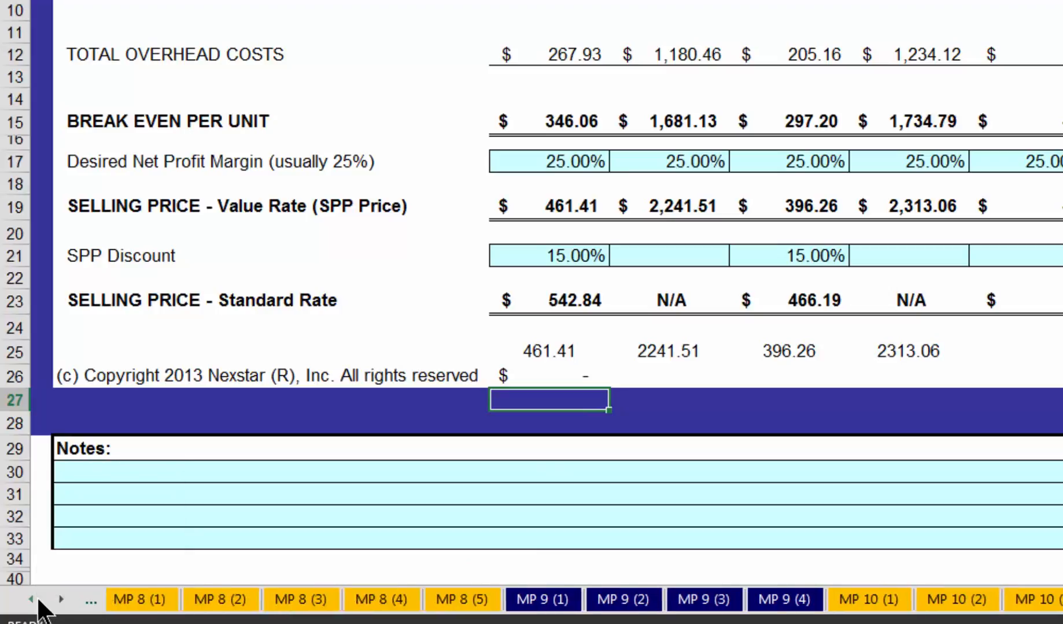
drag(38, 601, 37, 601)
click(431, 602)
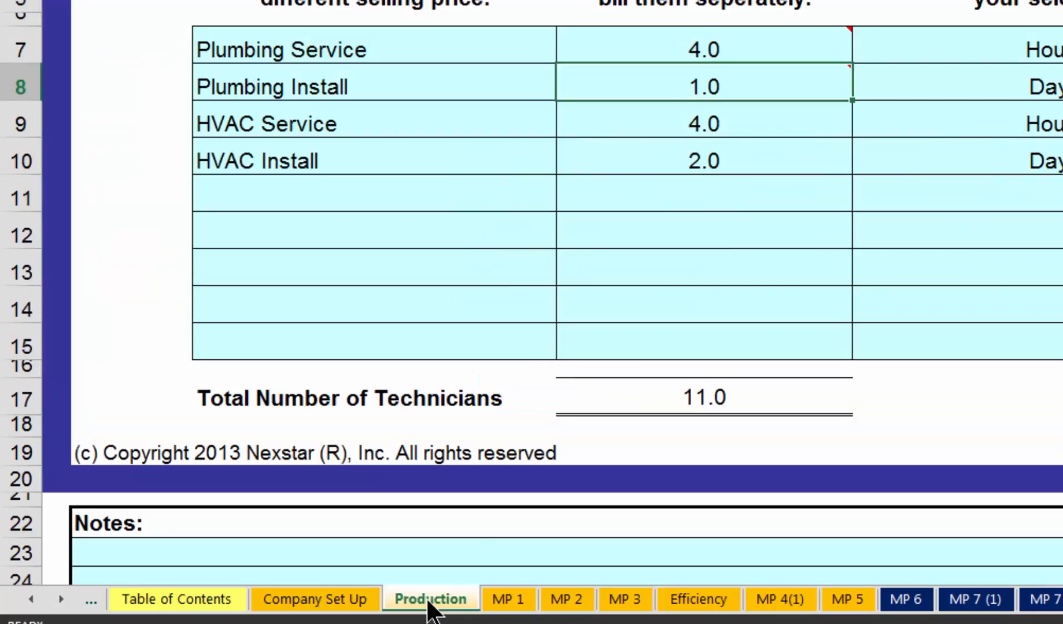
mouse_move(761, 41)
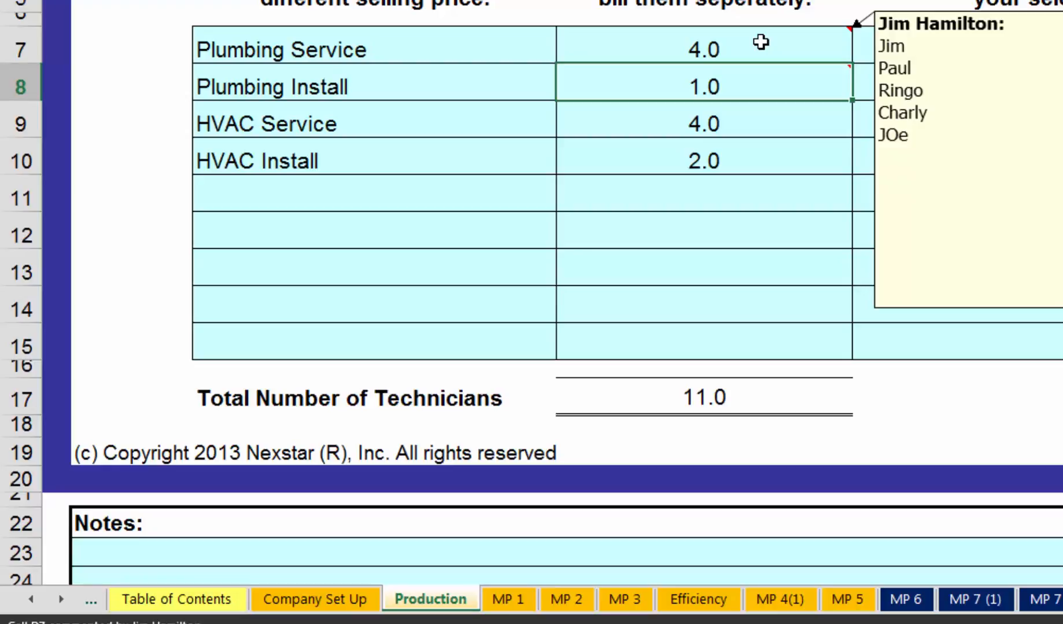
click(760, 42)
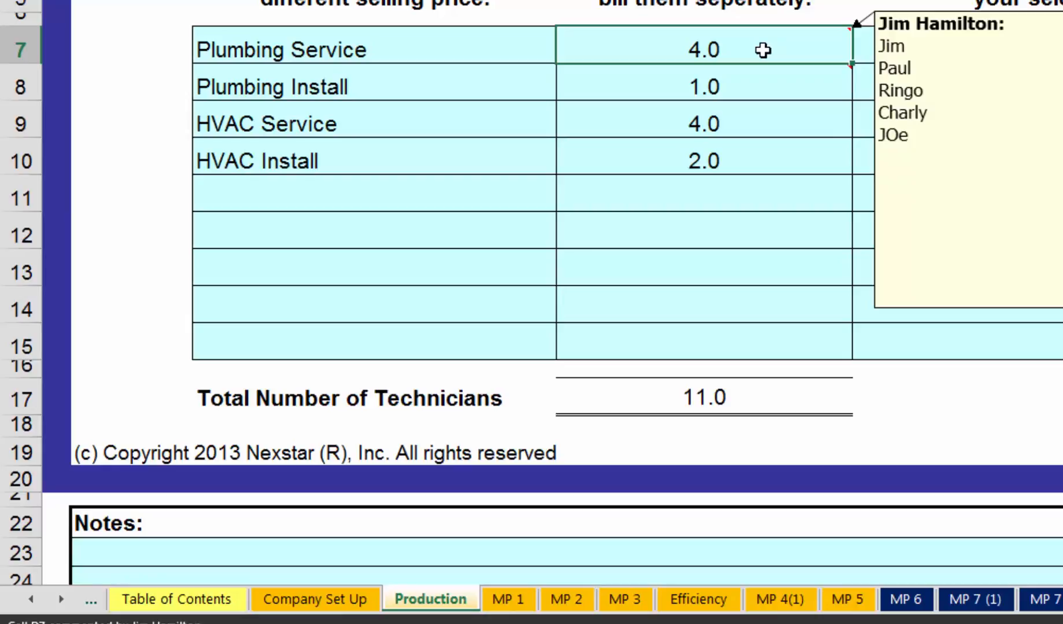
text(3)
key(Return)
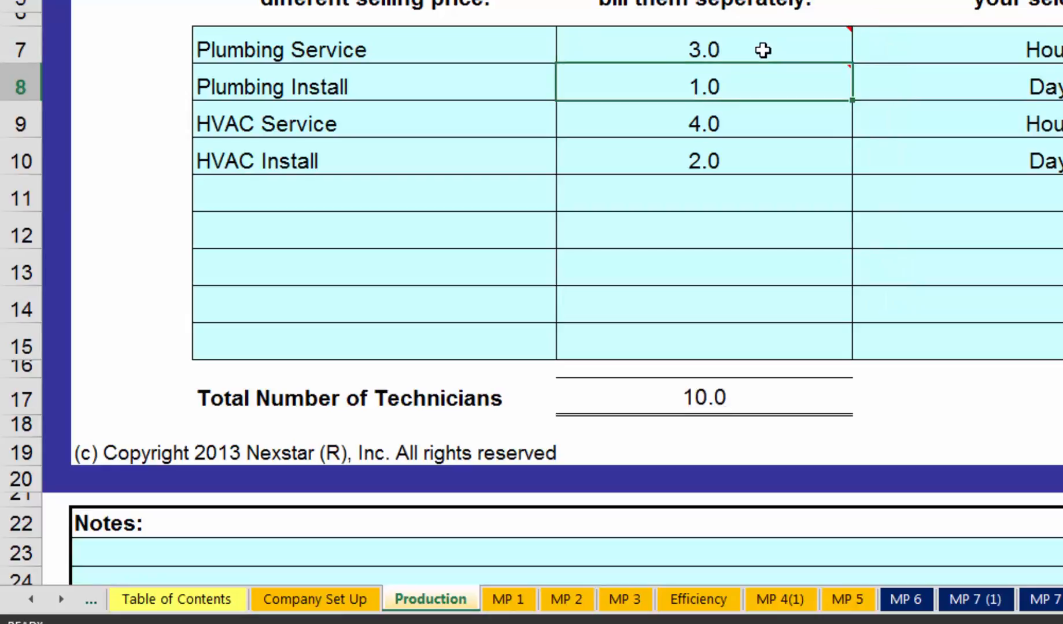
- Return to the MP 12 sheet and examine the Plumbing Service selling price and its difference in D26
click(60, 599)
click(61, 599)
click(61, 600)
click(61, 600)
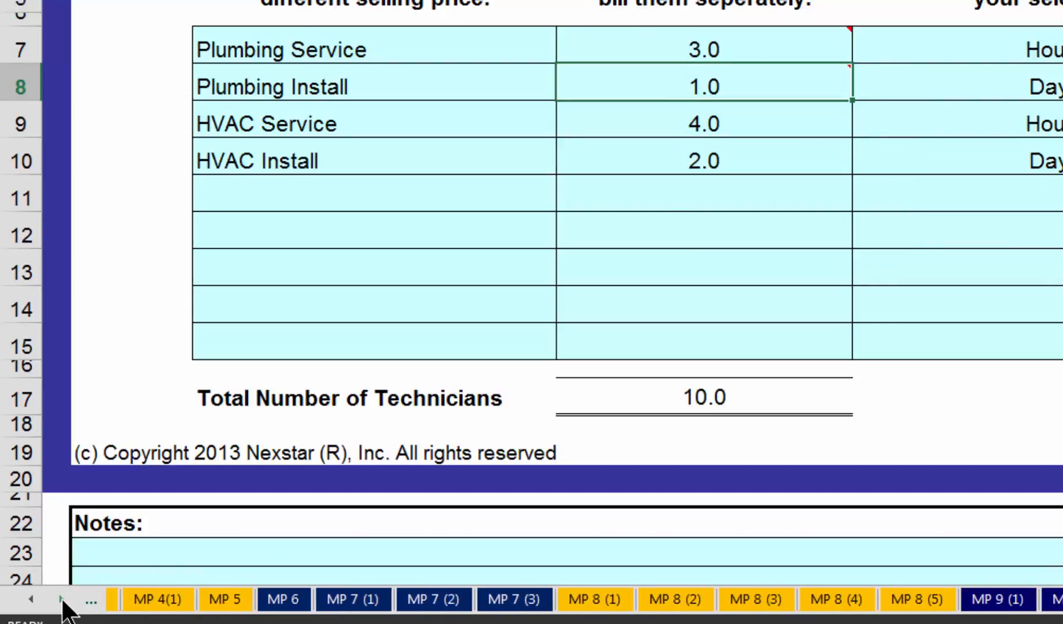
click(61, 599)
click(61, 599)
click(60, 599)
click(61, 600)
click(61, 600)
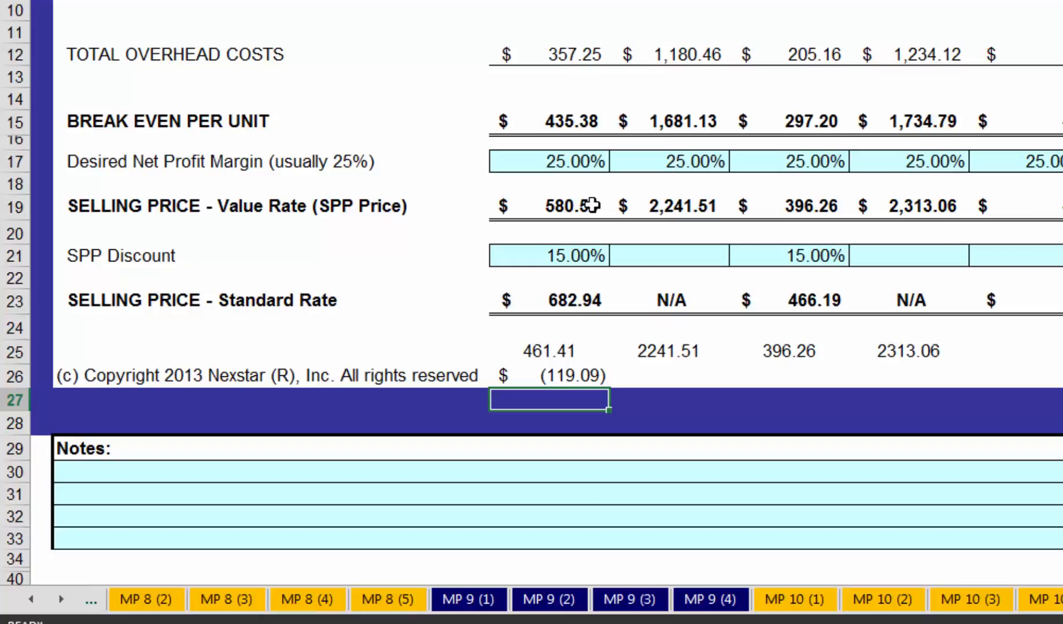
click(578, 378)
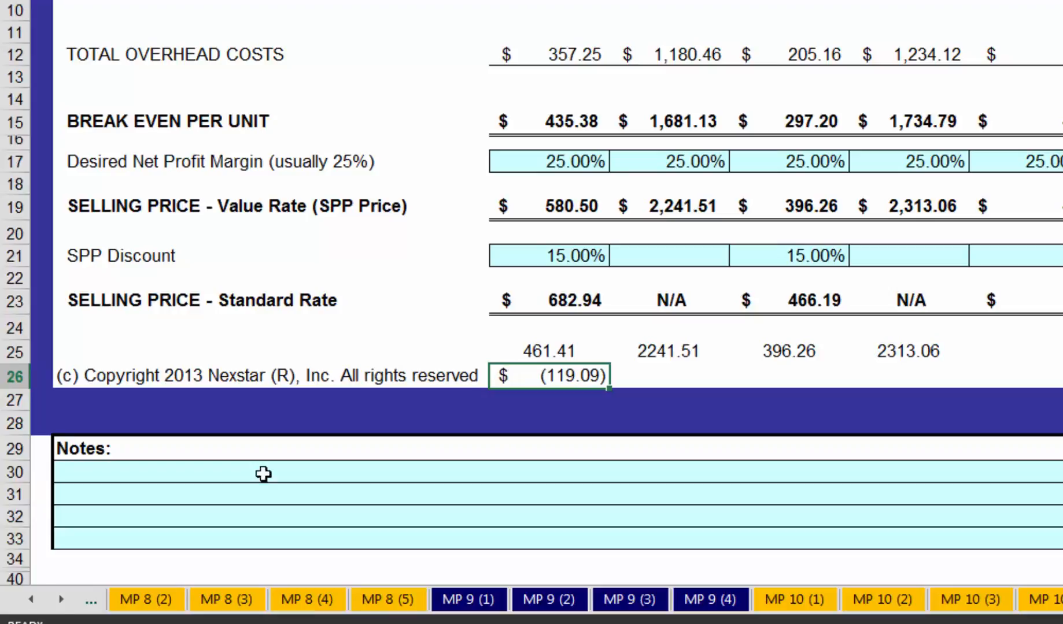
- Open the Efficiency sheet to examine the sold hours per tech and the technician billable efficiency
click(33, 600)
click(32, 601)
click(33, 601)
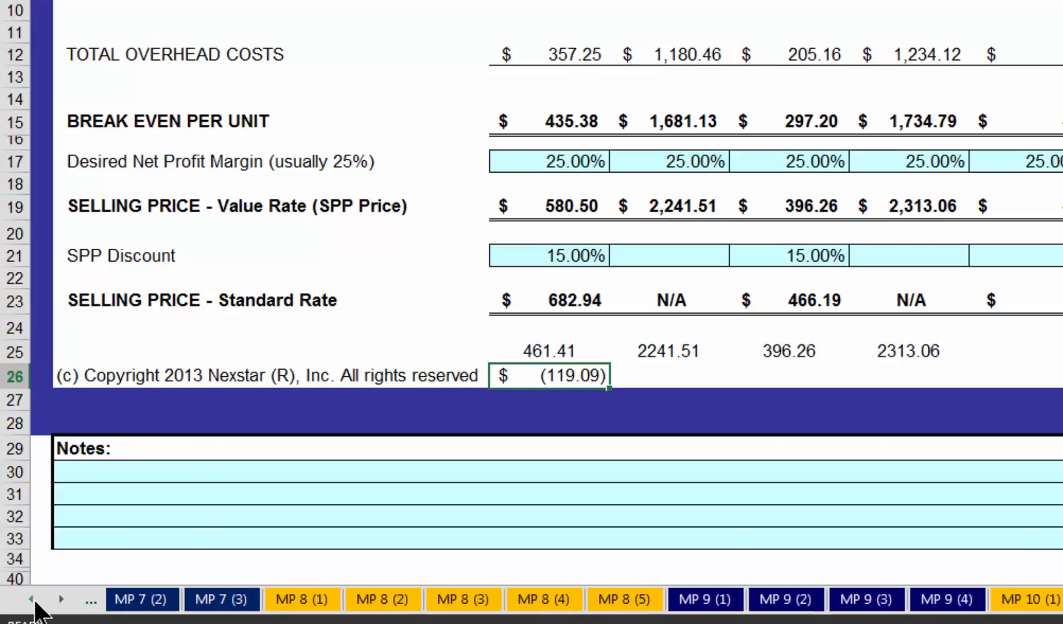
click(32, 601)
click(32, 601)
click(32, 601)
click(33, 602)
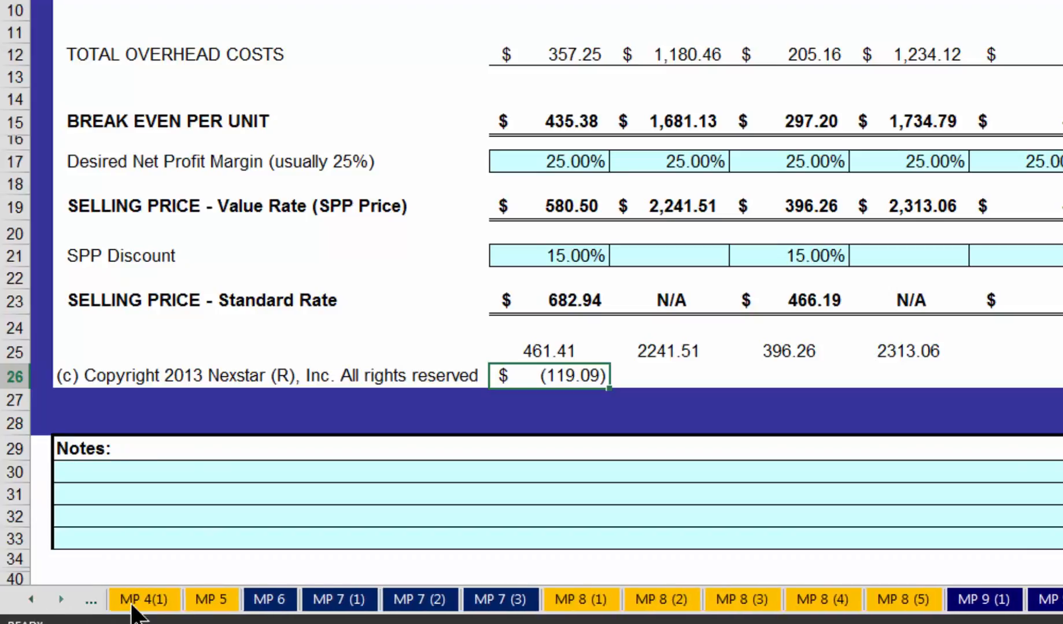
click(29, 601)
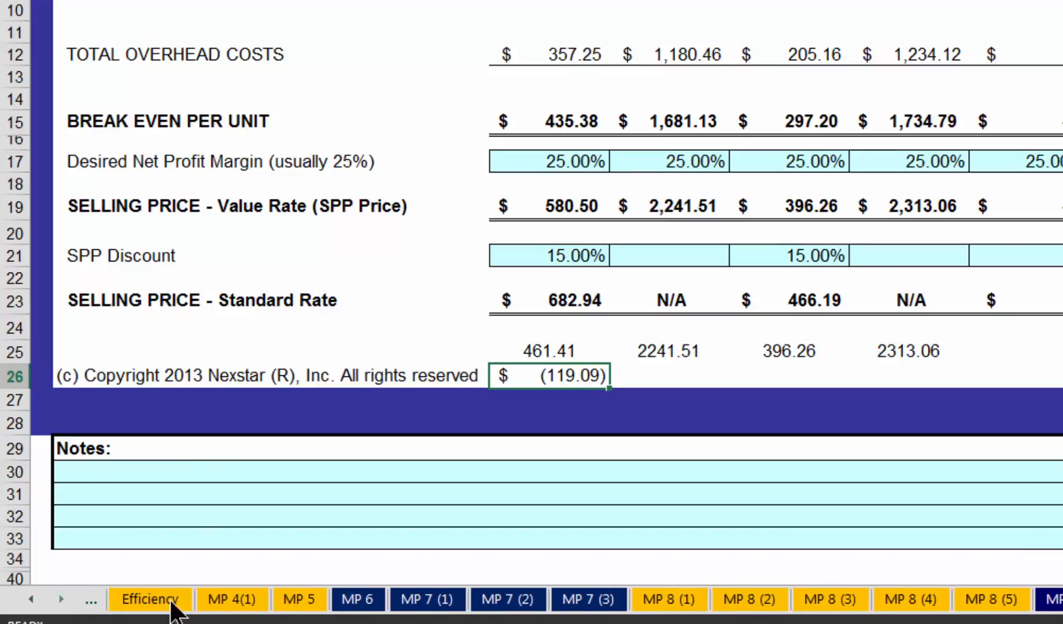
click(174, 604)
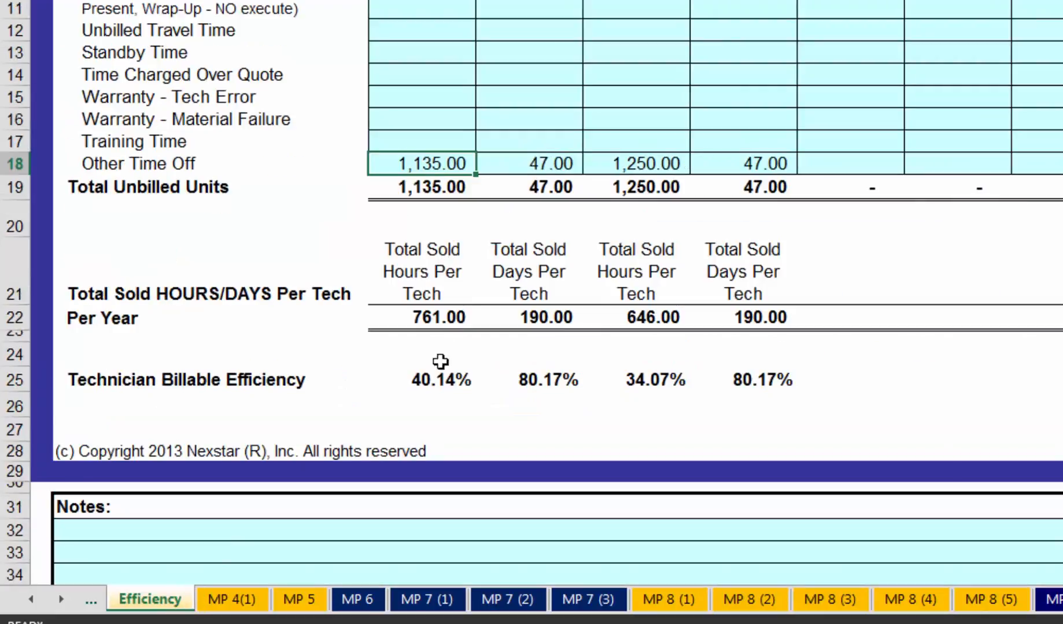
- Go back to the Production sheet to check the technician counts per department
click(31, 601)
click(32, 601)
click(32, 601)
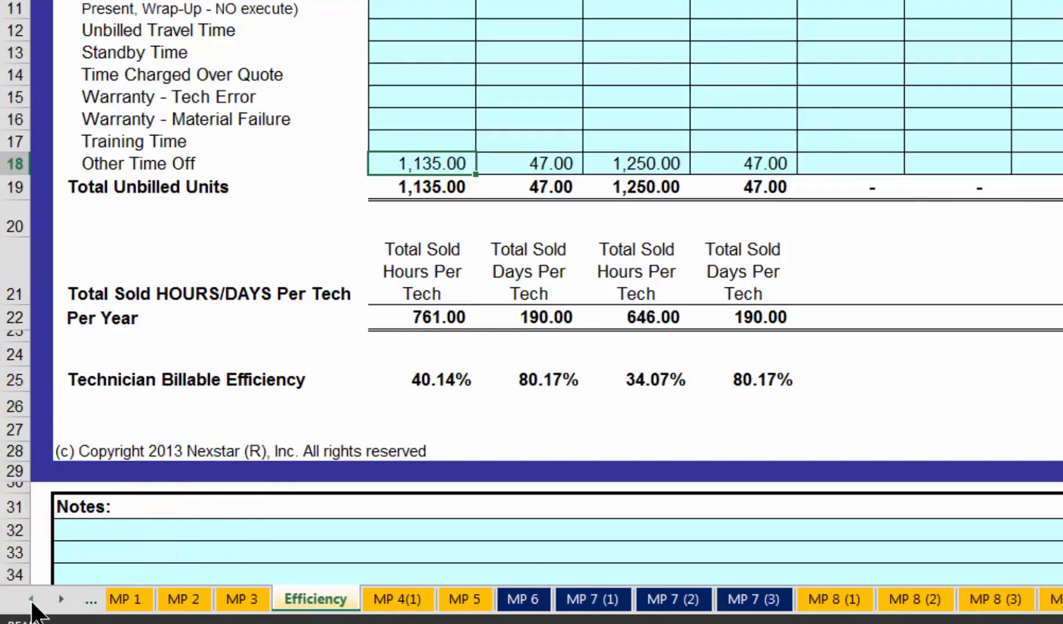
click(32, 601)
click(32, 601)
click(32, 601)
click(32, 602)
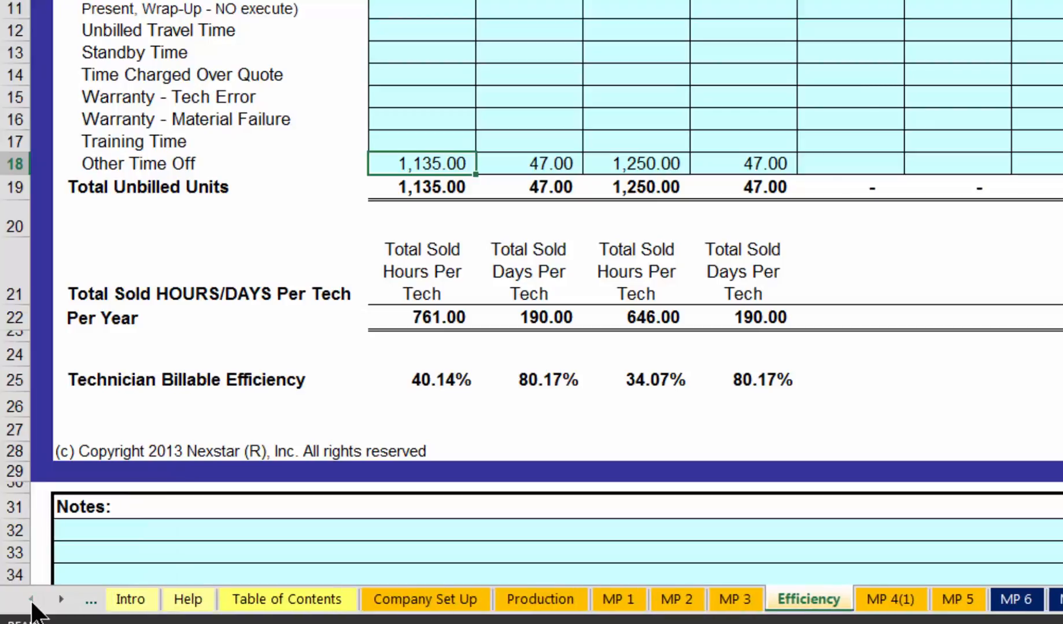
click(544, 598)
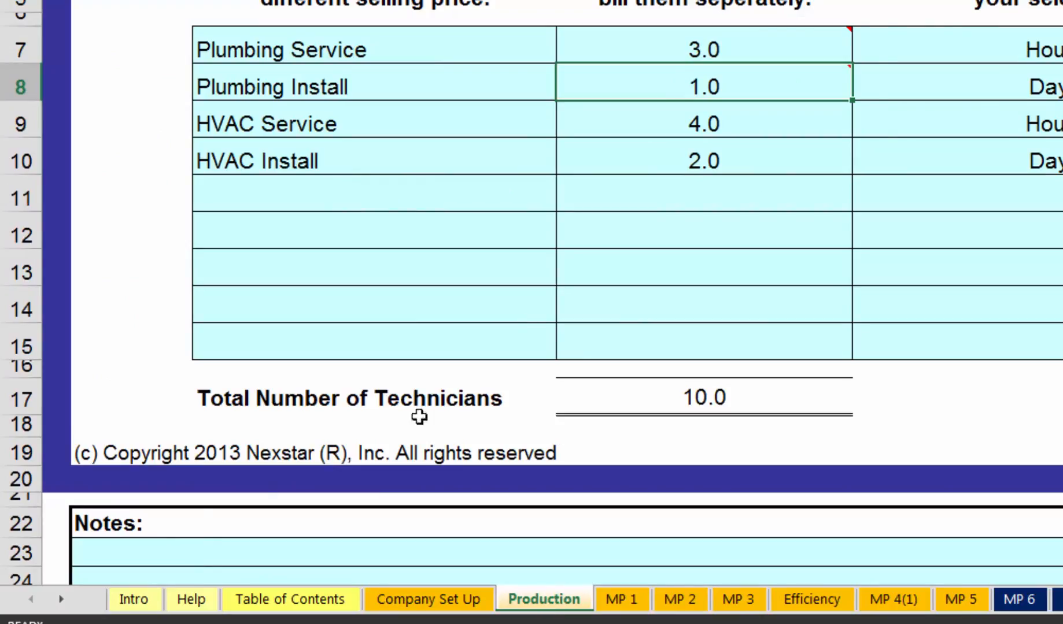
- Go back to the MP 12 sheet to review the Plumbing Service overhead cost, break-even and selling price
click(61, 600)
click(61, 599)
click(60, 600)
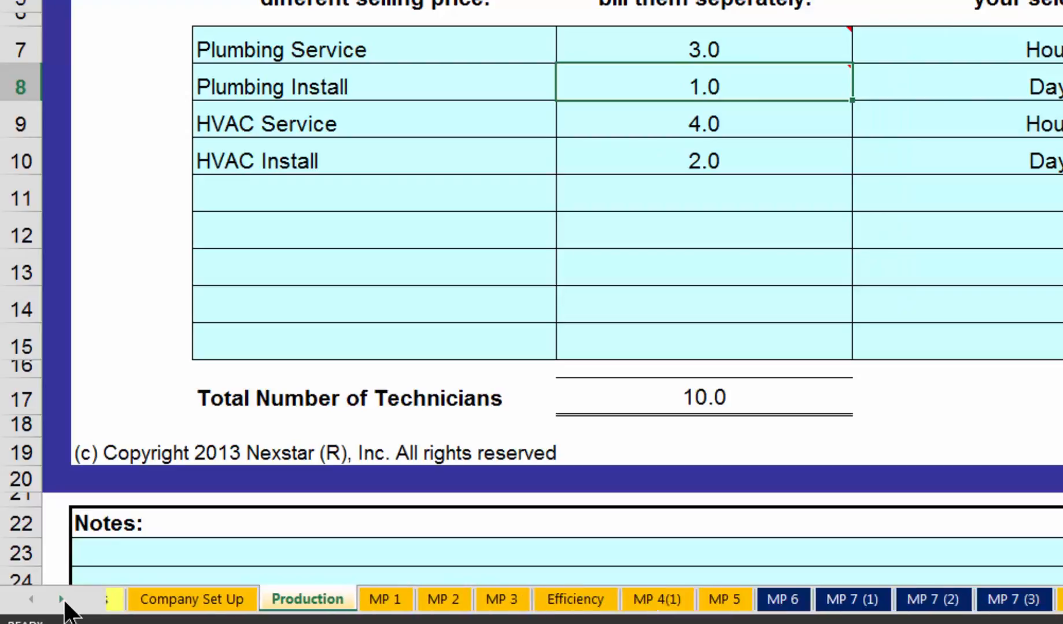
click(60, 599)
click(61, 600)
click(61, 599)
click(61, 599)
click(60, 600)
click(61, 599)
click(60, 600)
click(61, 599)
click(61, 600)
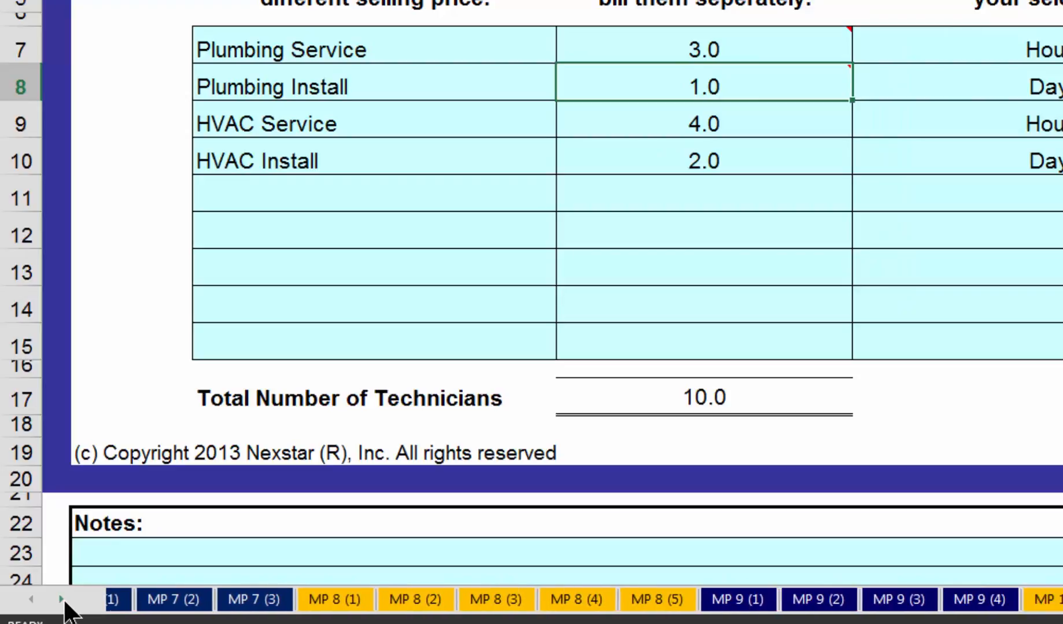
click(61, 600)
click(61, 600)
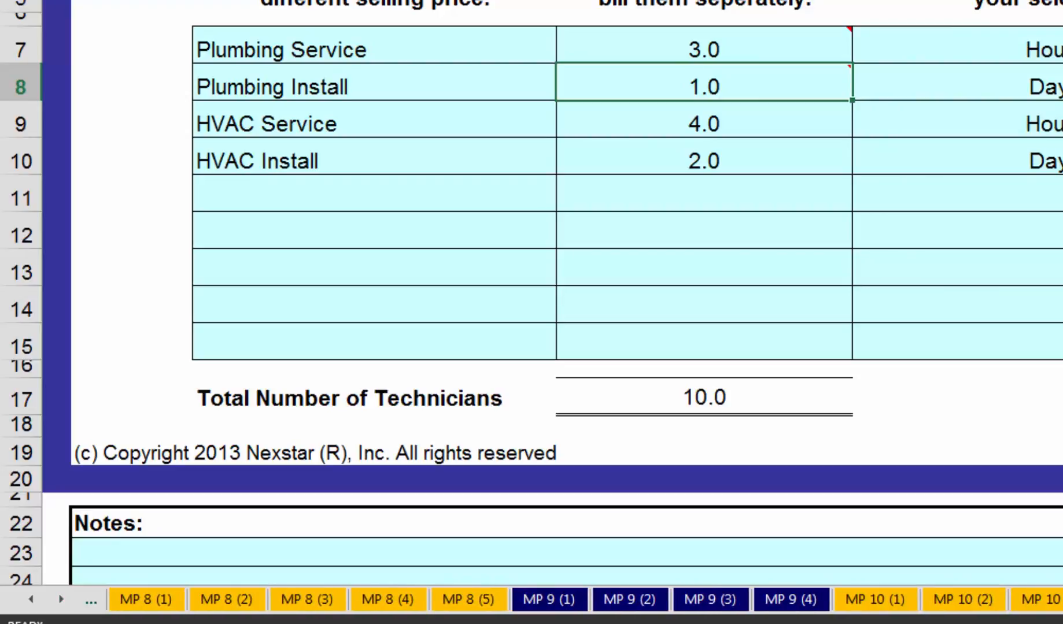
click(1061, 599)
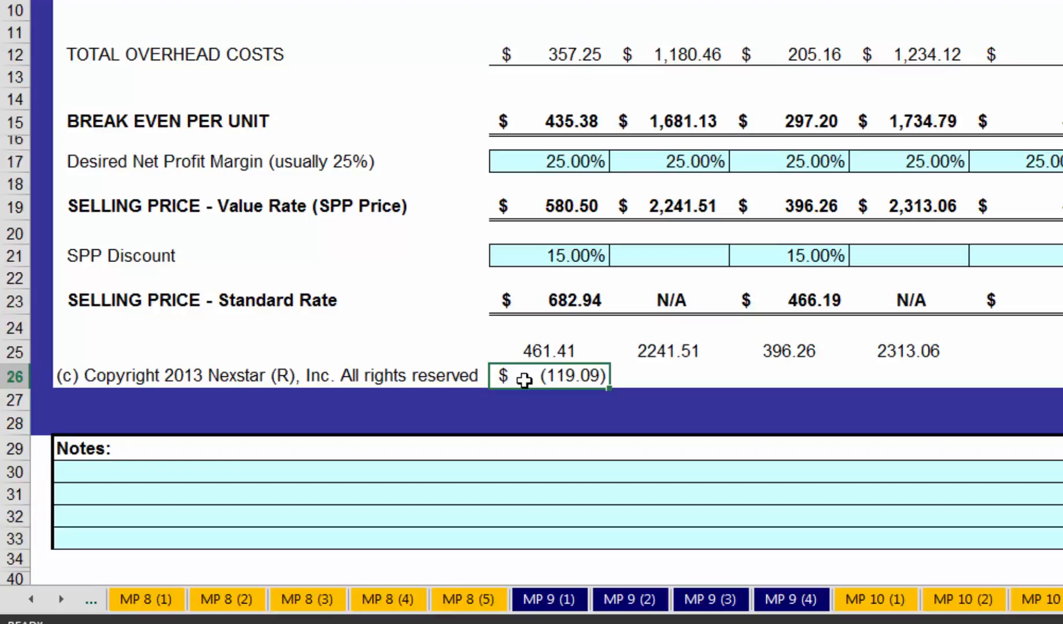
- On the Production sheet, set the number of Plumbing Service technicians to 3.6
click(29, 600)
click(28, 600)
click(29, 600)
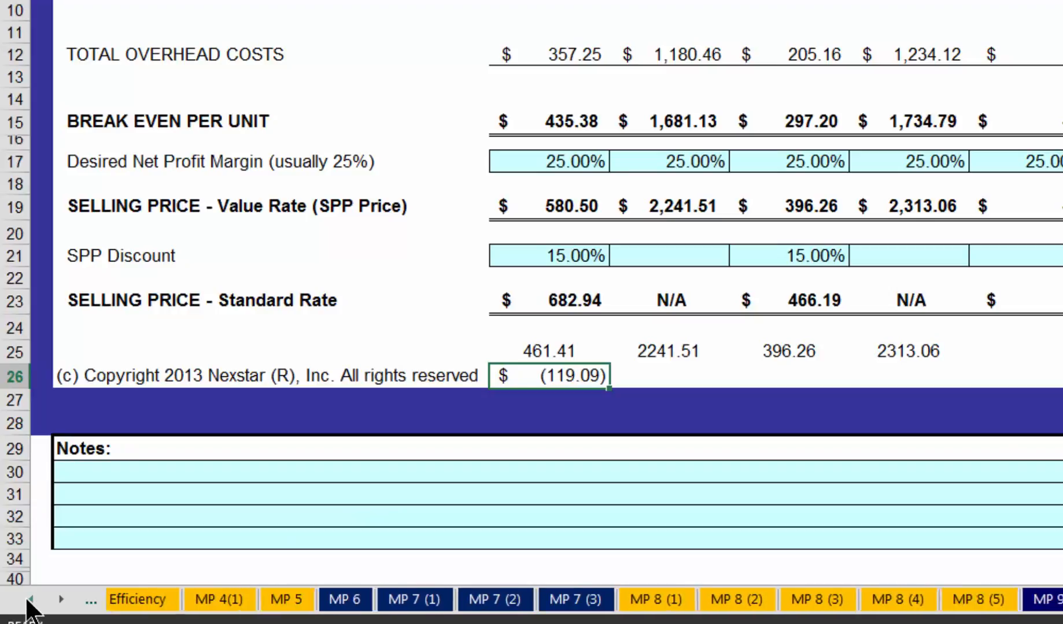
click(29, 600)
click(29, 600)
click(29, 600)
click(29, 600)
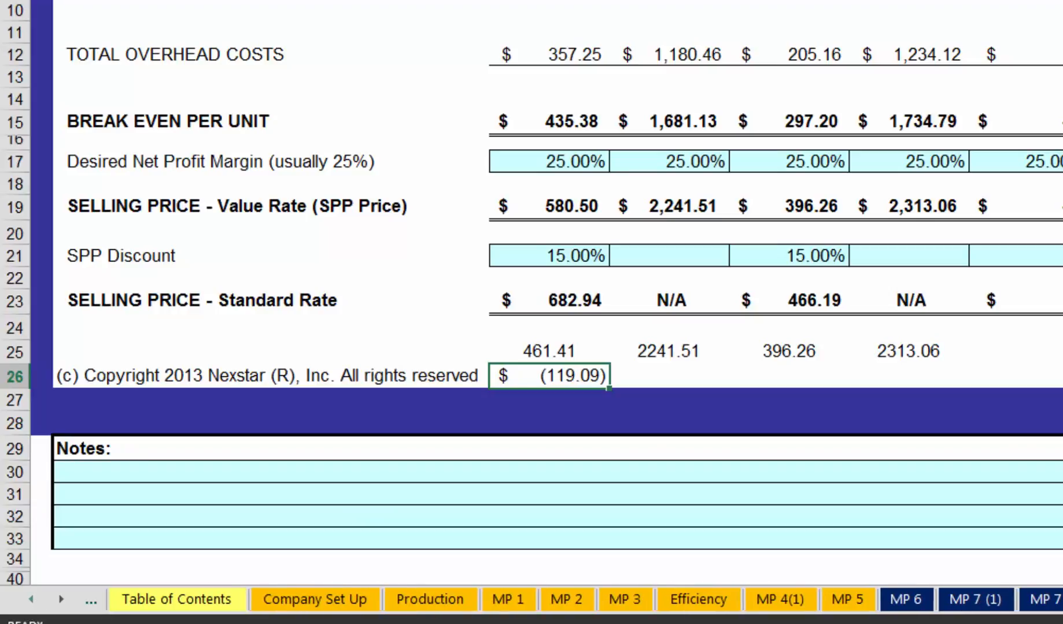
click(443, 601)
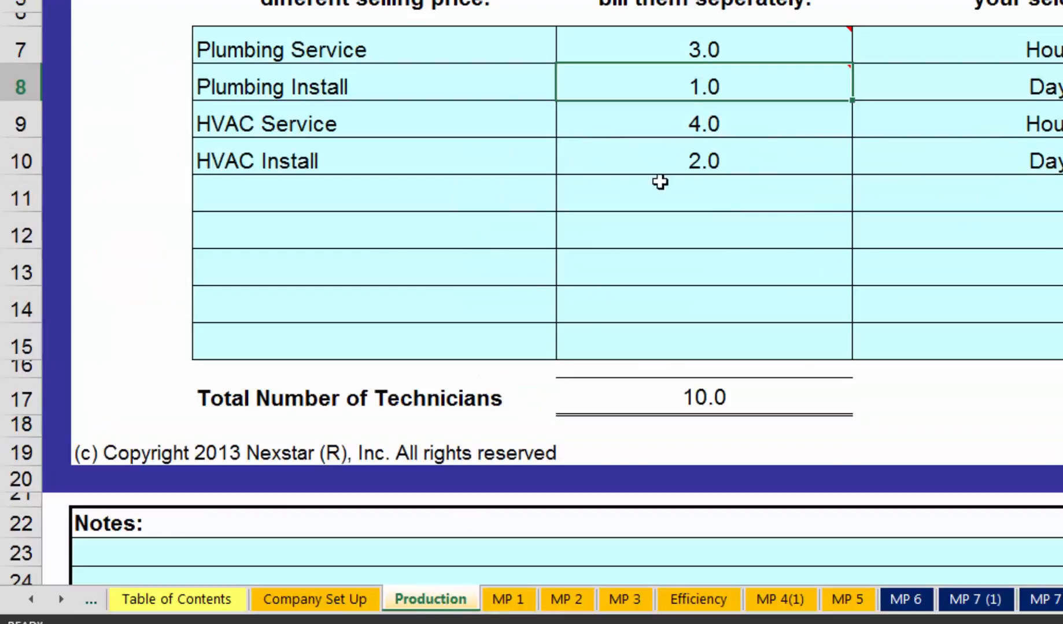
click(729, 52)
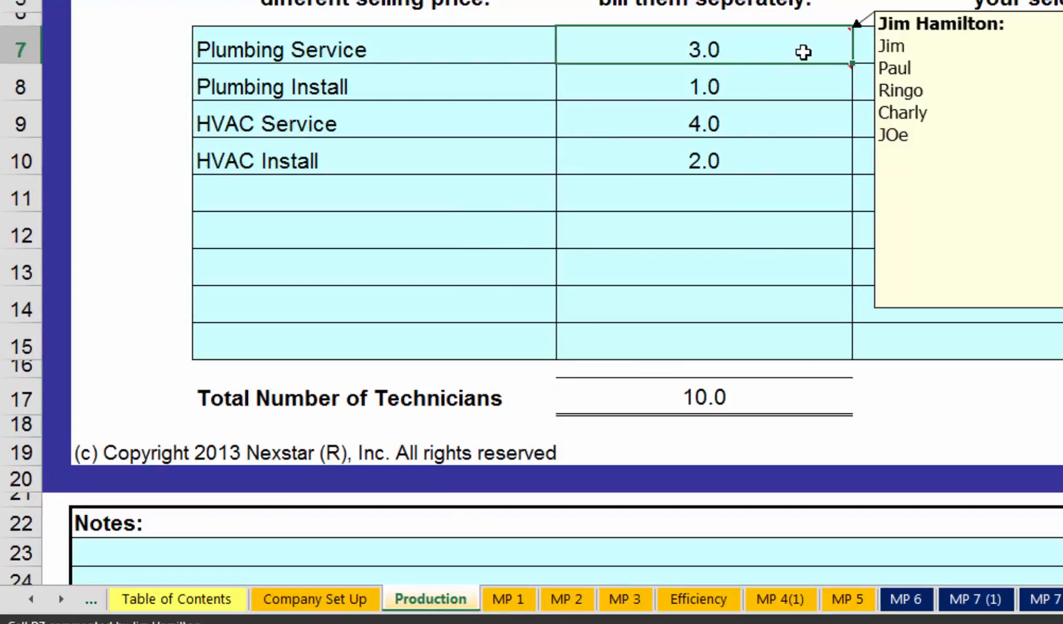
text(3.6)
key(Return)
key(Return)
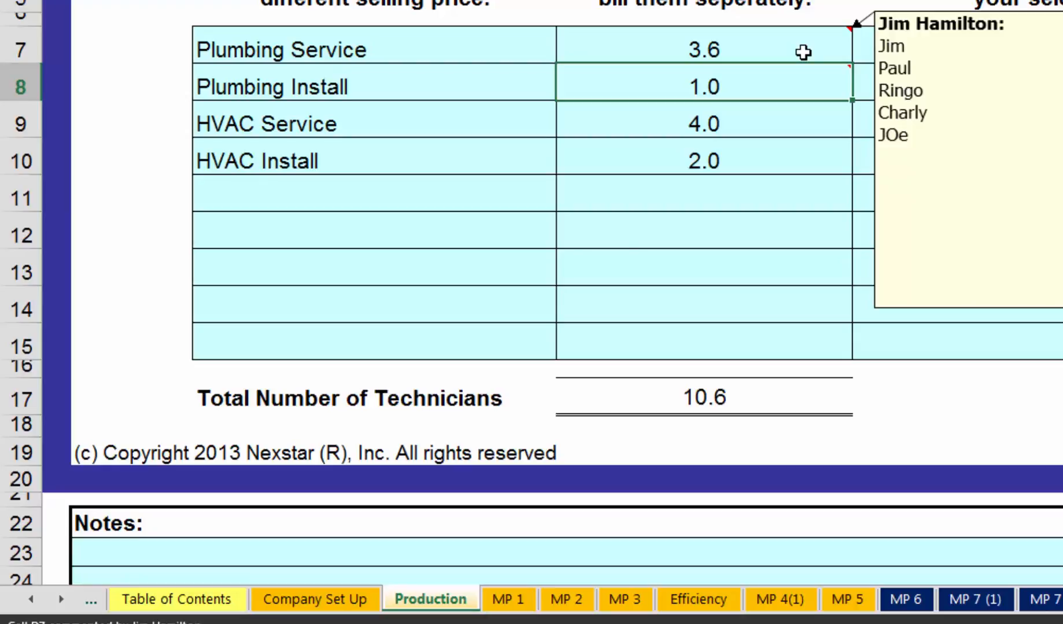
- Return to the MP 12 sheet to examine the recalculated Plumbing Service price and the difference in D26
click(61, 600)
click(61, 600)
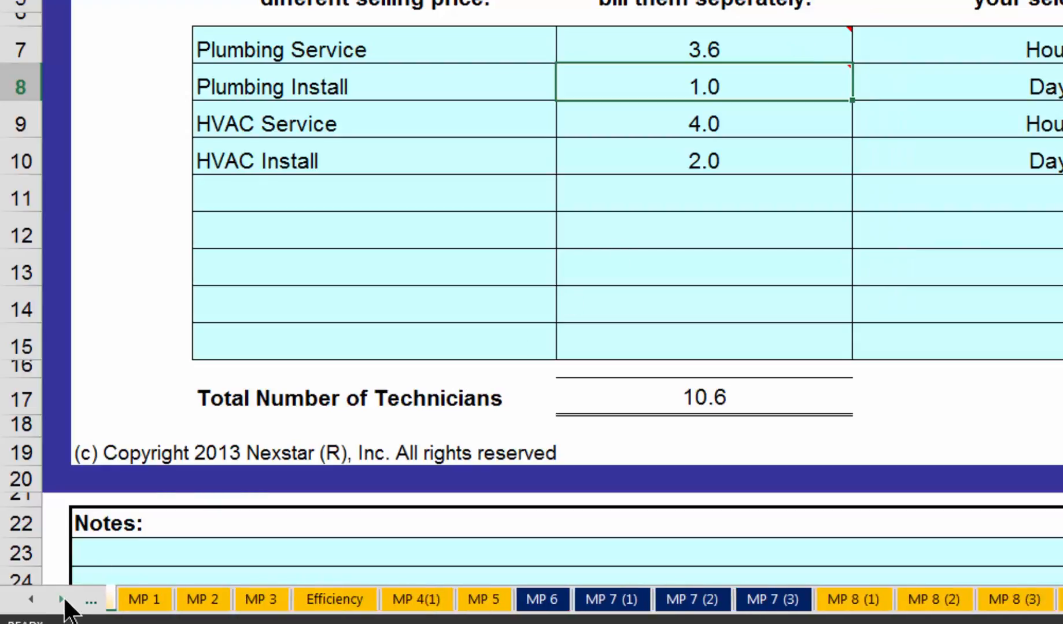
click(60, 600)
click(60, 600)
click(61, 599)
click(60, 600)
click(61, 599)
click(61, 600)
click(60, 600)
click(61, 599)
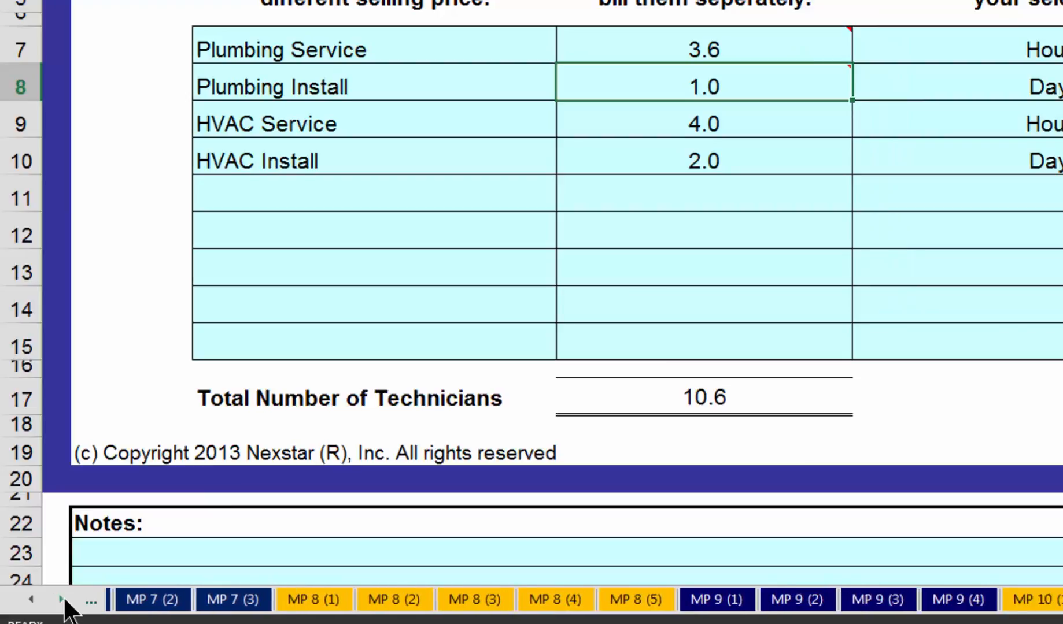
click(61, 600)
click(60, 599)
click(60, 600)
click(61, 600)
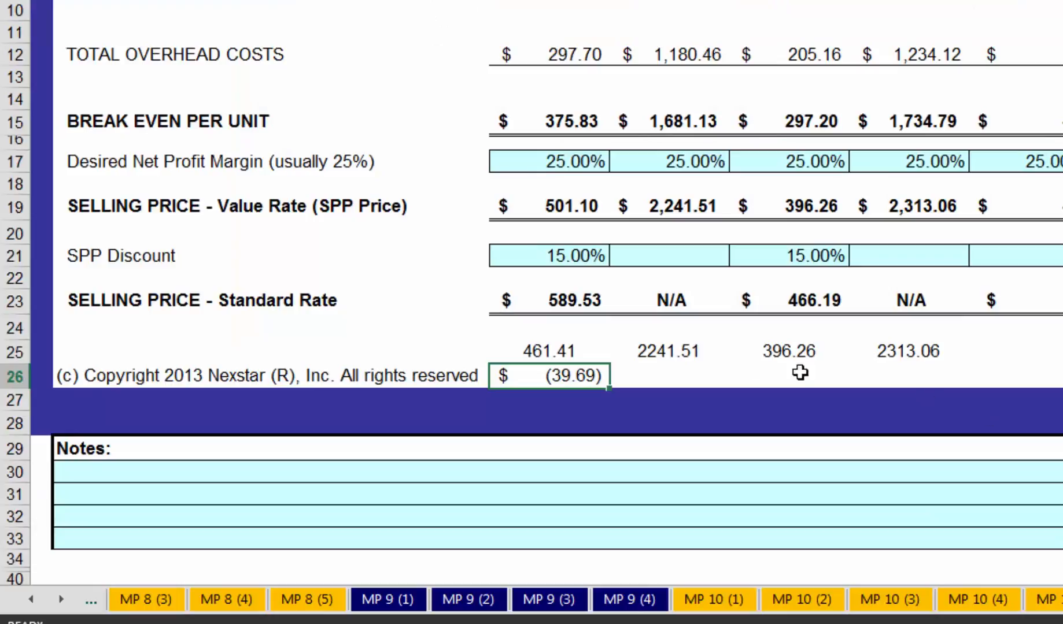
- On the Production sheet, set the number of Plumbing Service technicians to 4
click(581, 205)
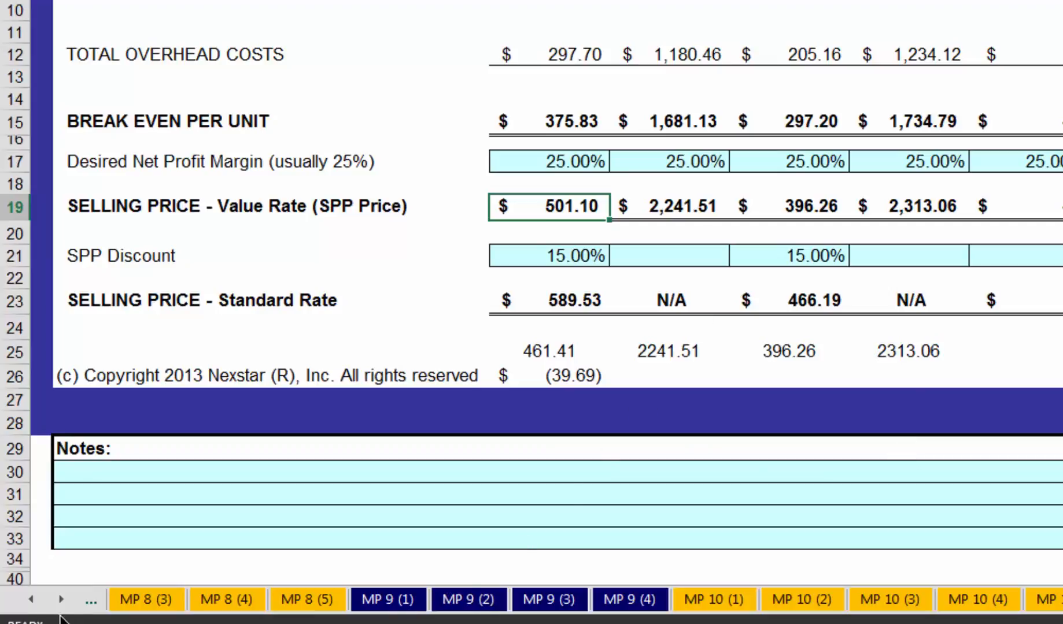
click(31, 600)
click(31, 599)
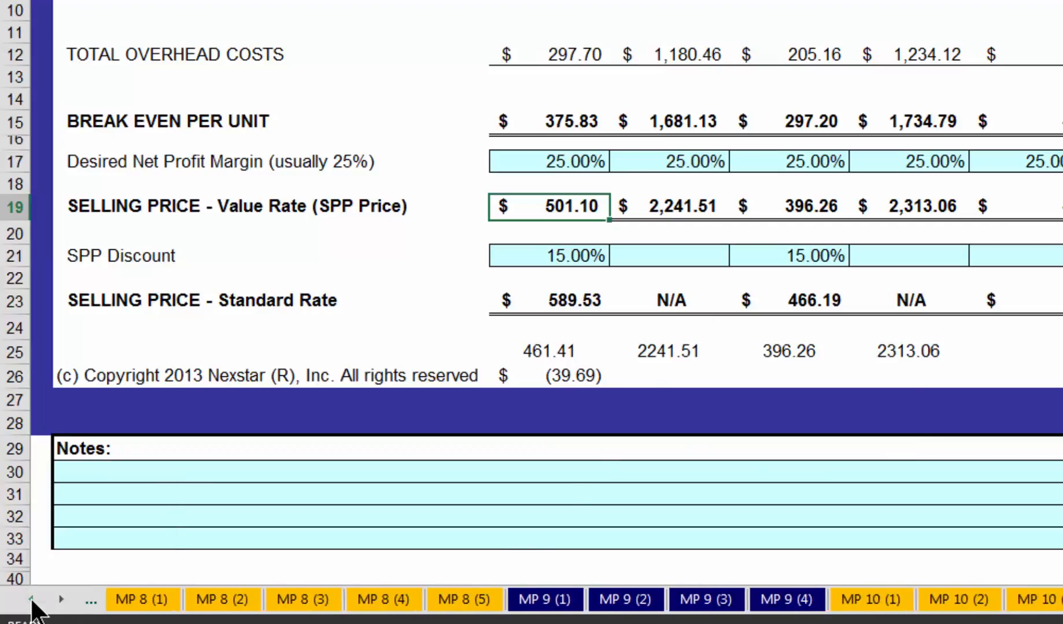
click(32, 600)
click(32, 600)
click(31, 600)
click(31, 600)
click(31, 600)
click(32, 600)
click(31, 600)
click(31, 600)
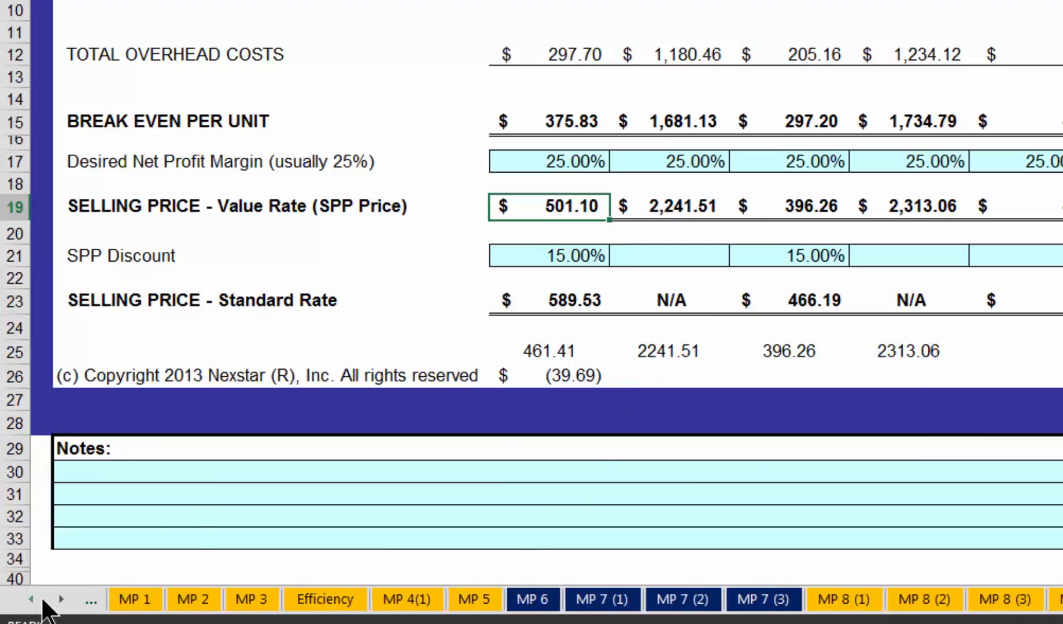
click(32, 601)
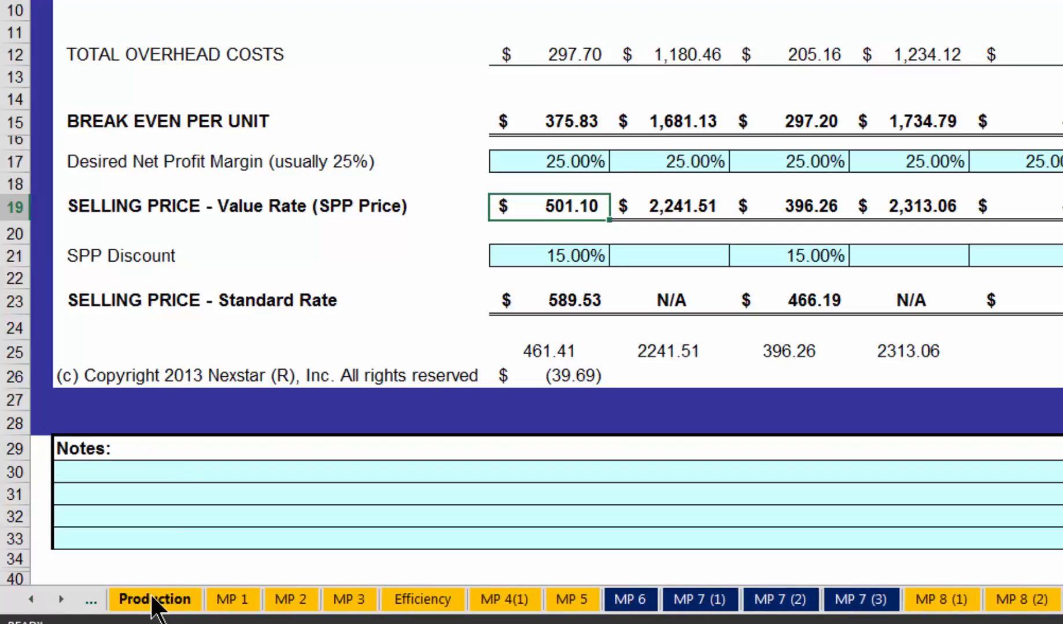
click(154, 601)
mouse_move(717, 48)
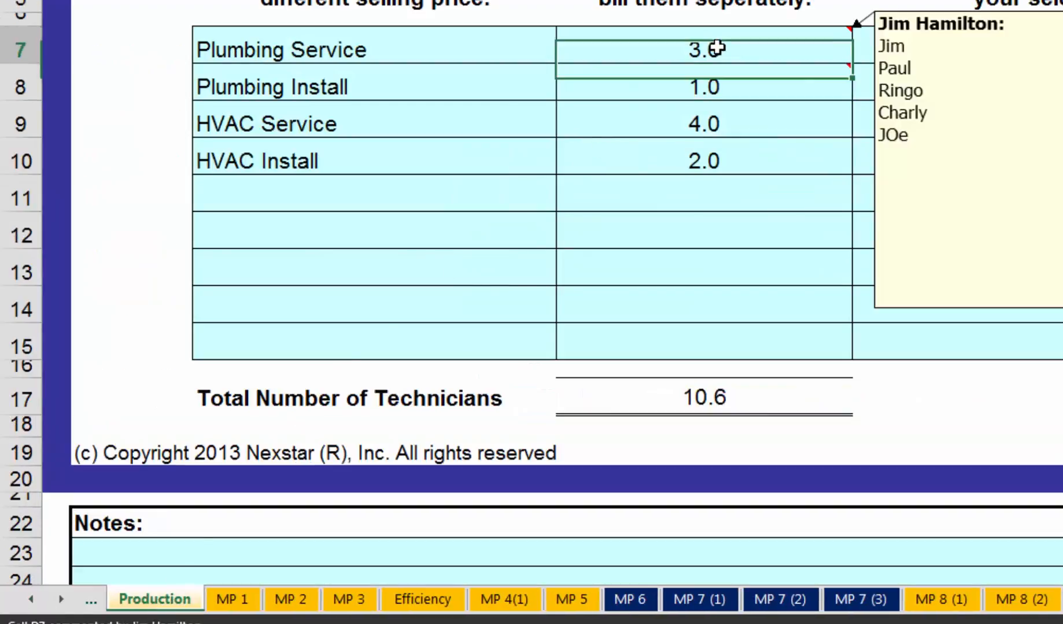
text(4)
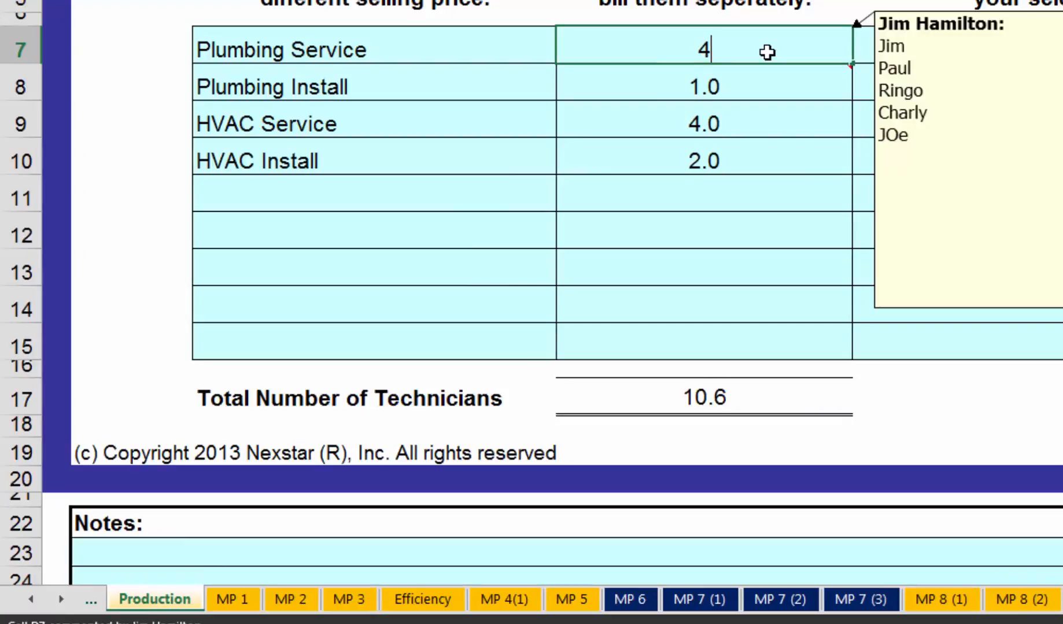
key(Return)
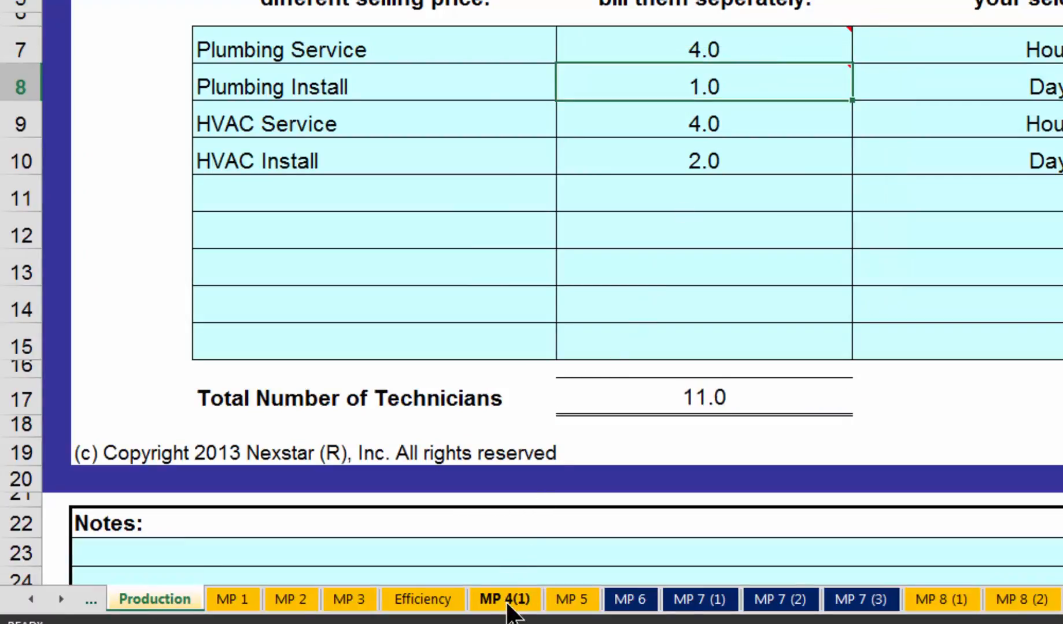
- On the Efficiency sheet, enter -50 as the Plumbing Service Training Time
click(422, 601)
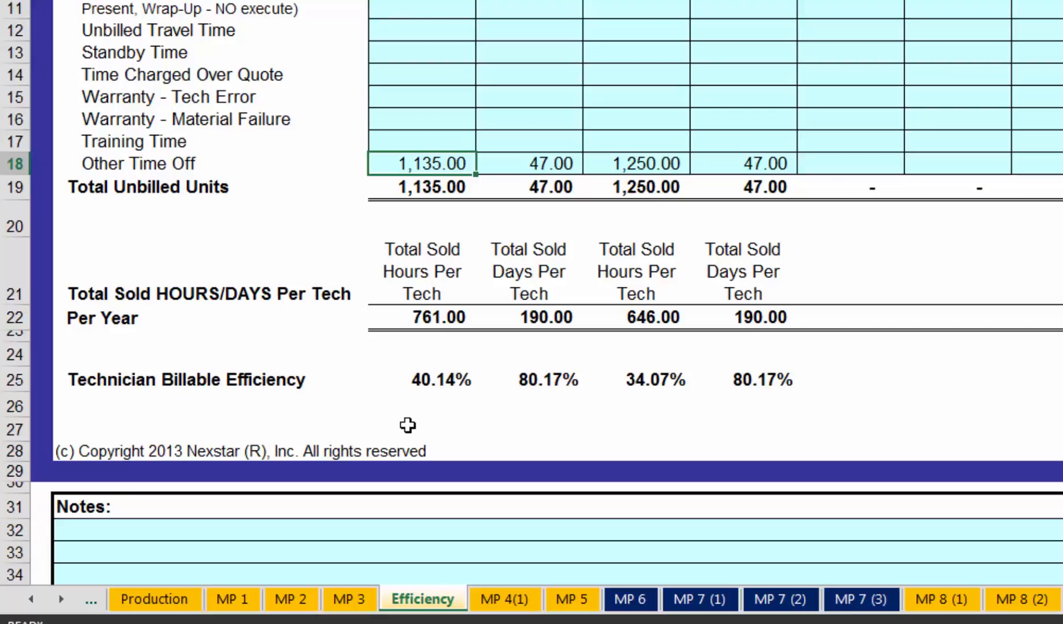
click(452, 138)
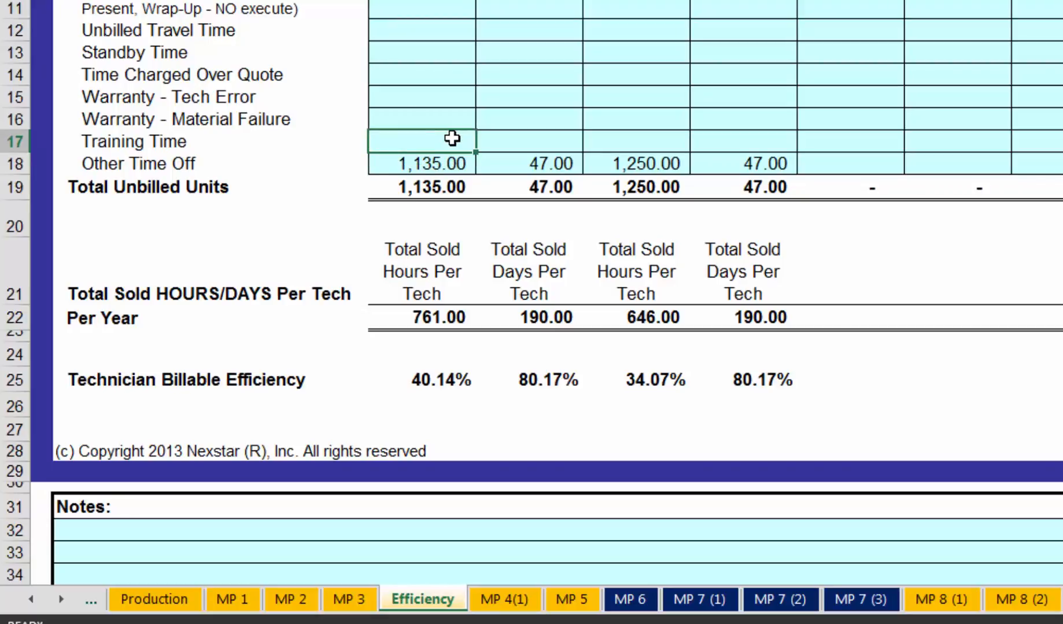
text(-50)
key(Return)
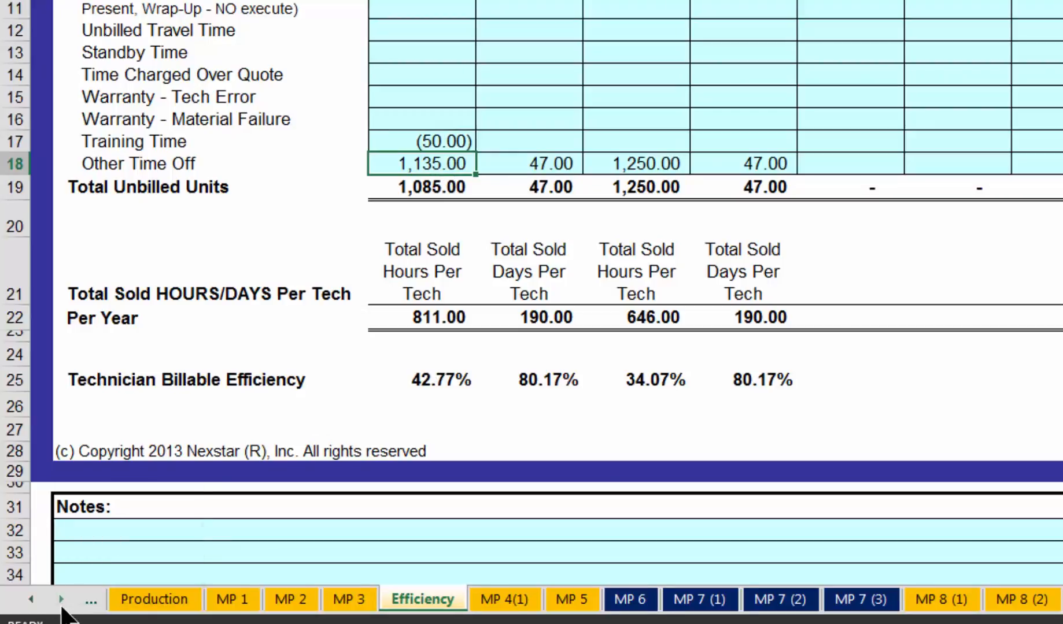
- Return to the MP 12 sheet to examine the Plumbing Service break-even, selling price and the difference in D26
drag(62, 605, 62, 605)
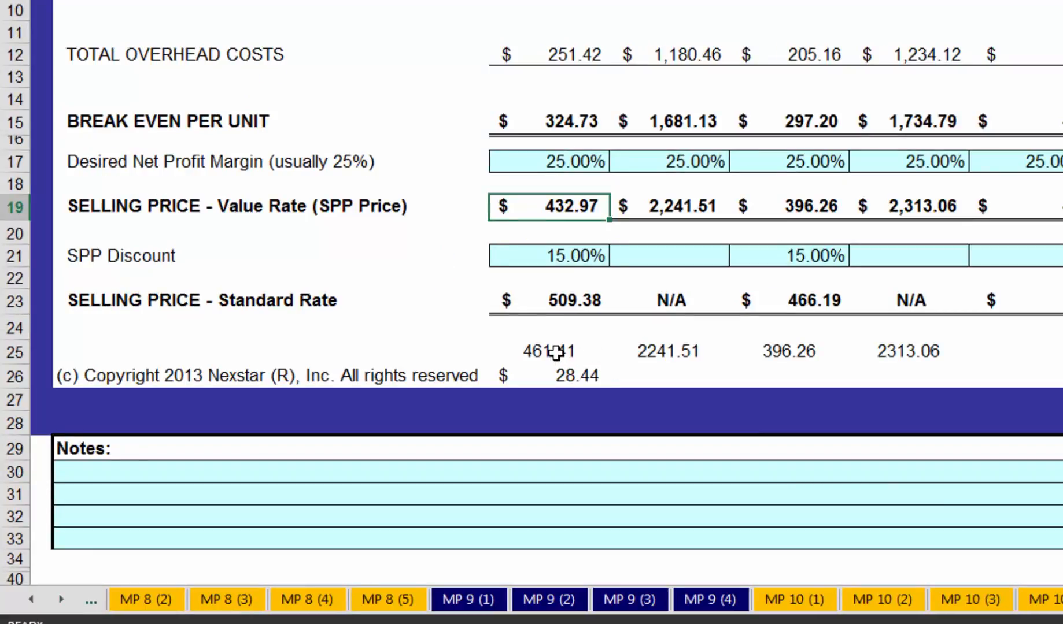
key(Down)
key(Down)
key(Down)
key(Down)
key(Down)
key(Down)
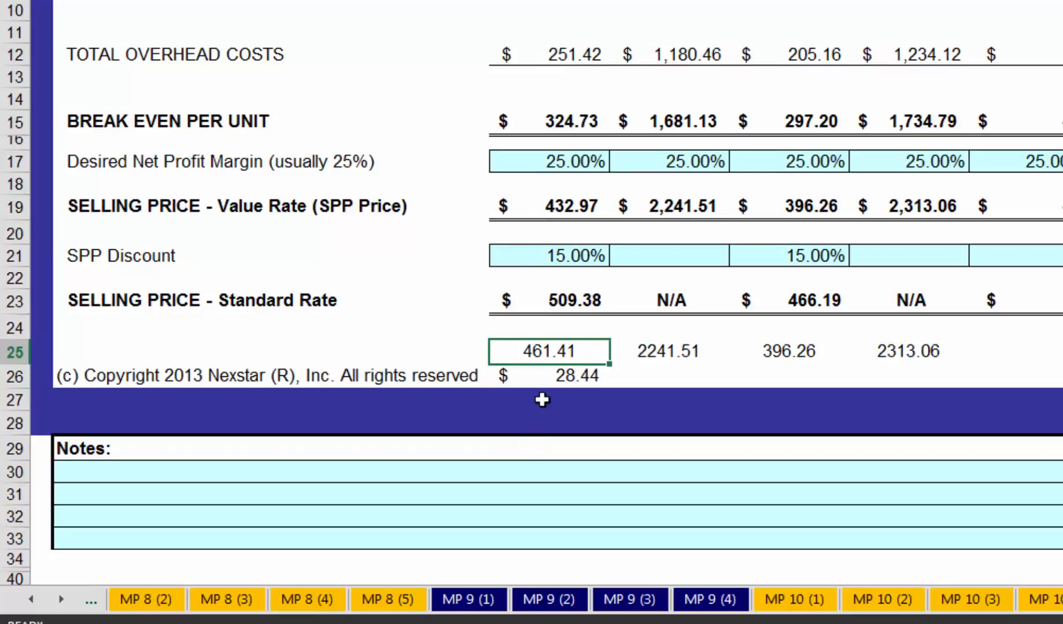
click(552, 373)
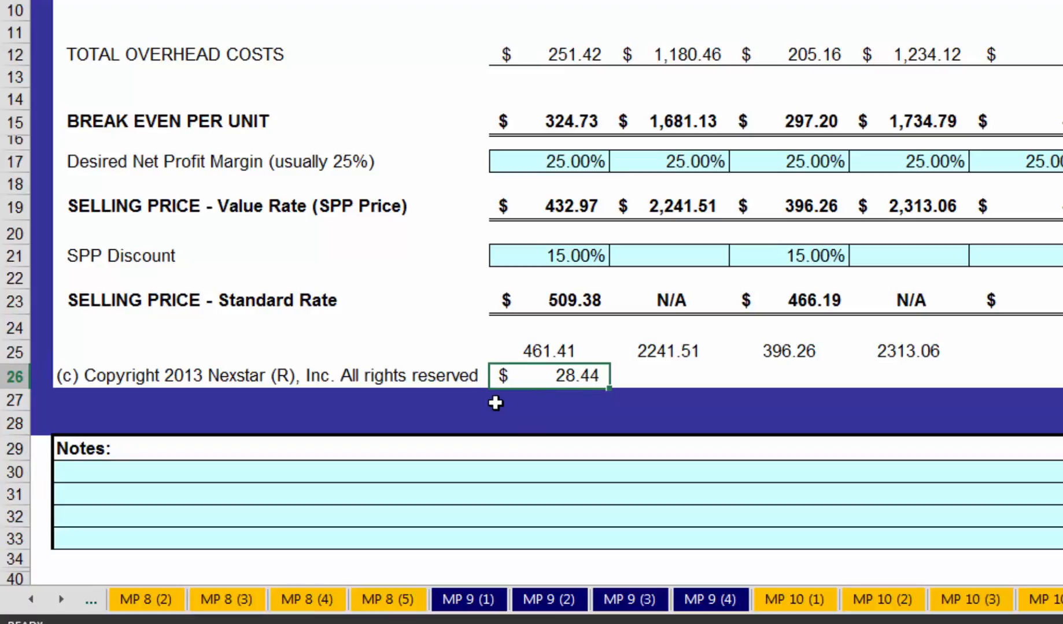
- Try Plumbing Service desired net profit margins of 28%, 29% and 30% in turn on the MP 12 sheet
click(573, 162)
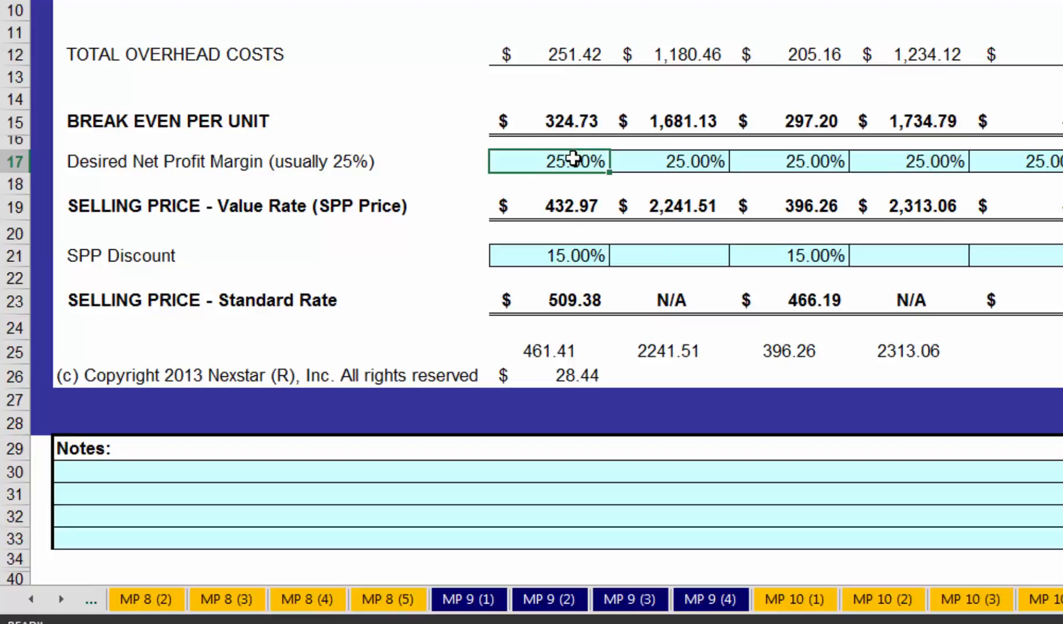
text(28)
key(Return)
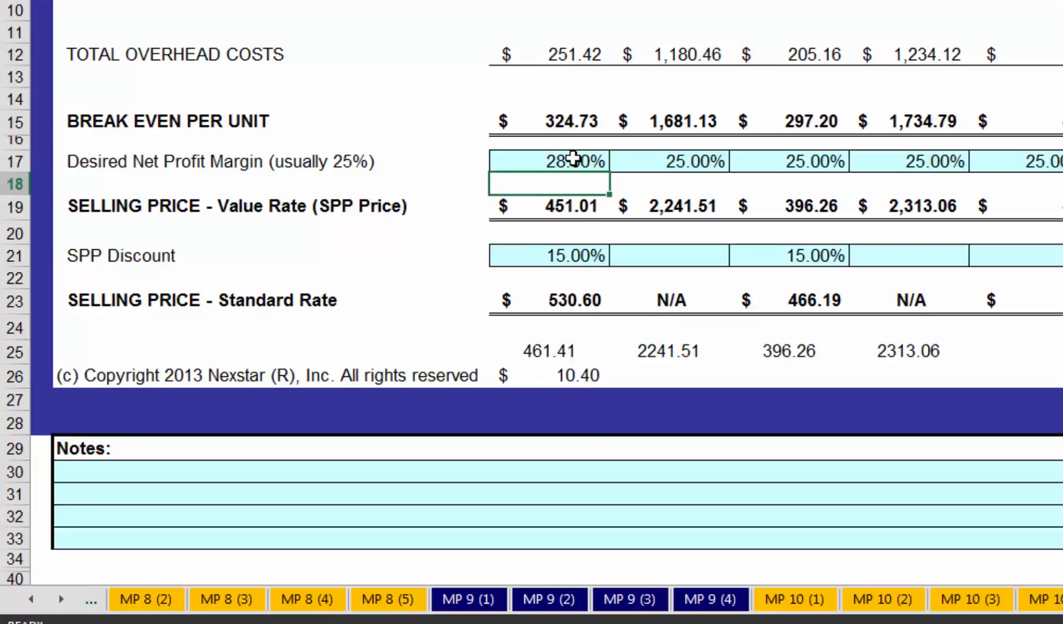
click(577, 159)
text(30)
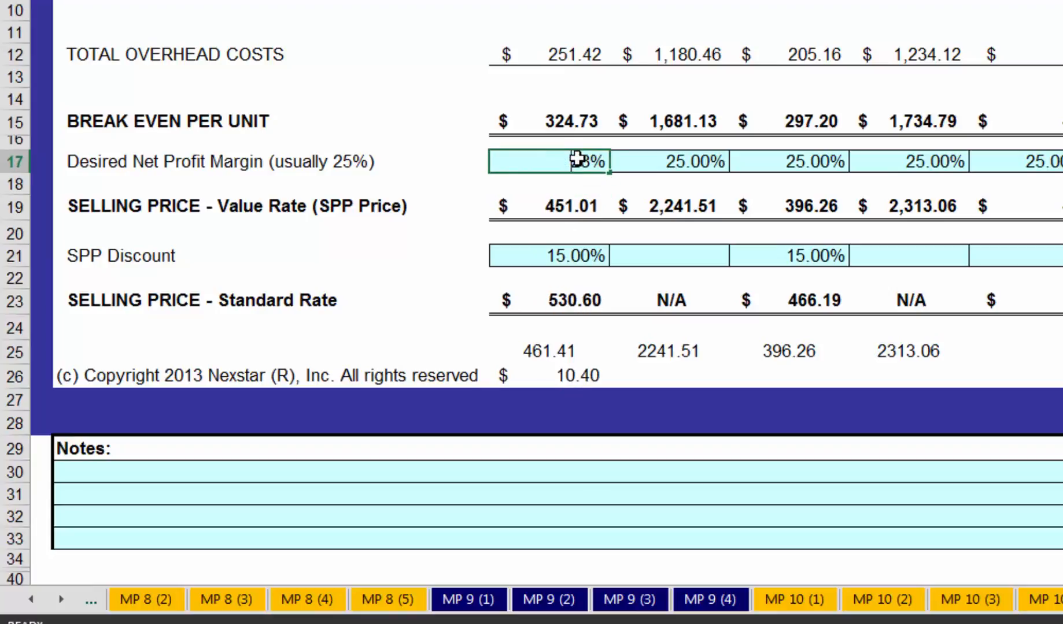
key(Return)
click(577, 162)
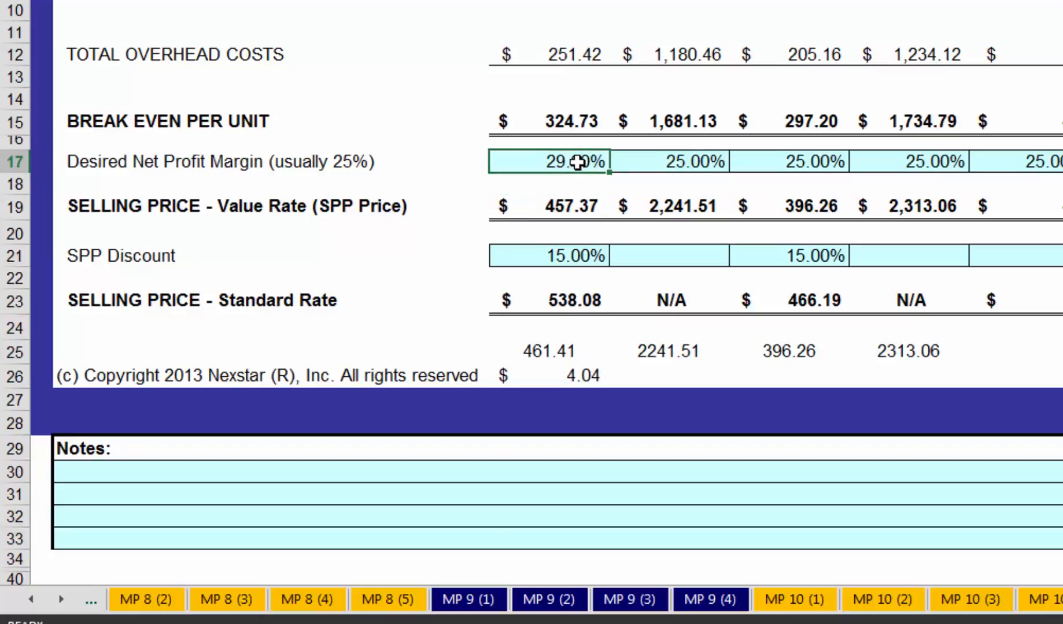
text(30)
key(Return)
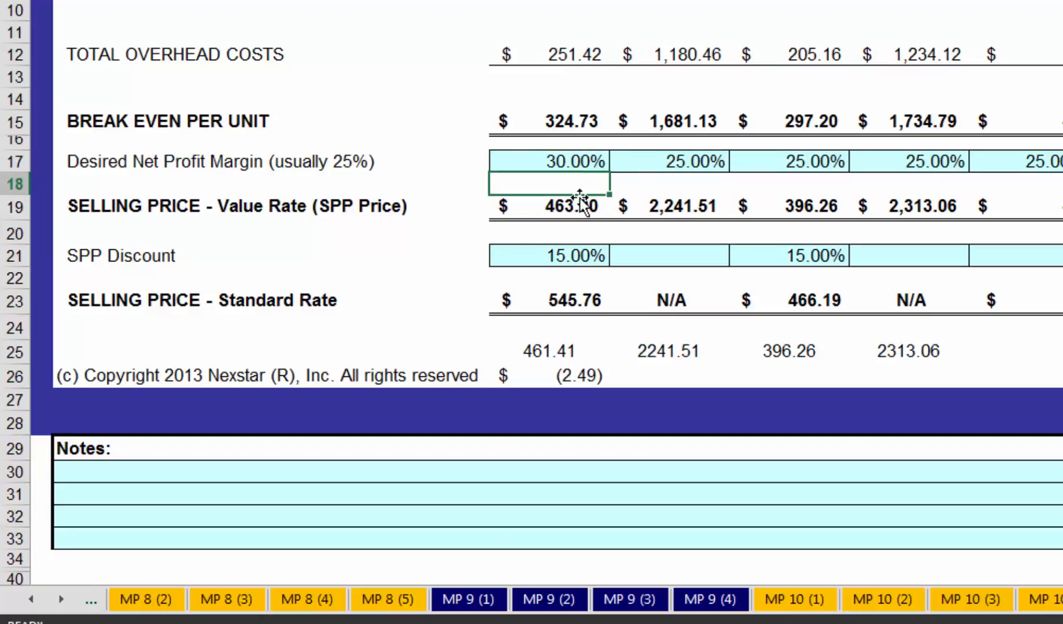
- Set the Plumbing Service desired net profit margin back to 25%
click(587, 160)
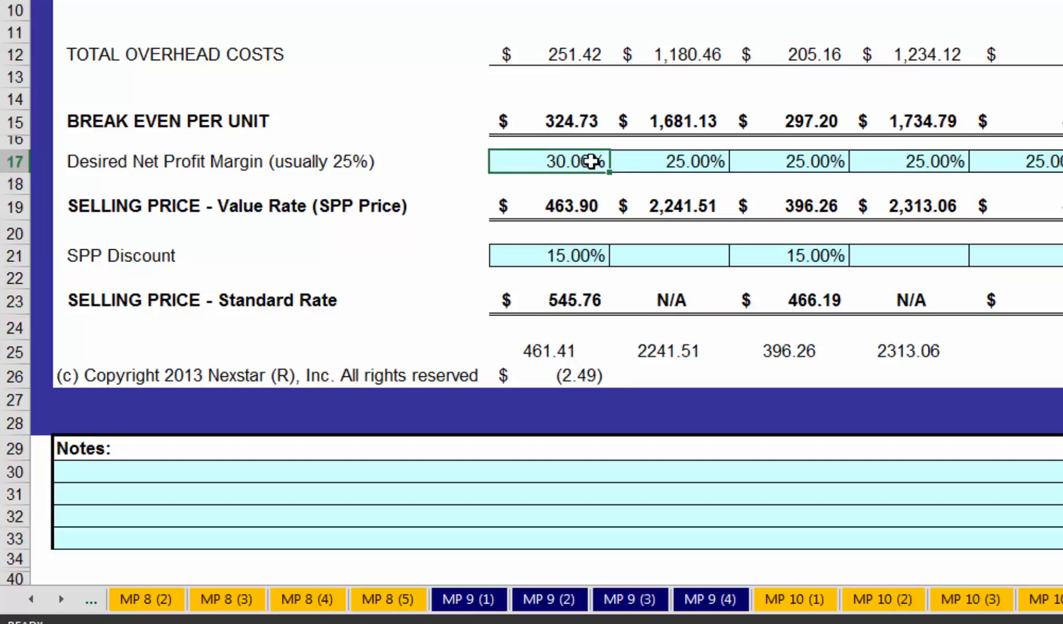
text(25)
key(Return)
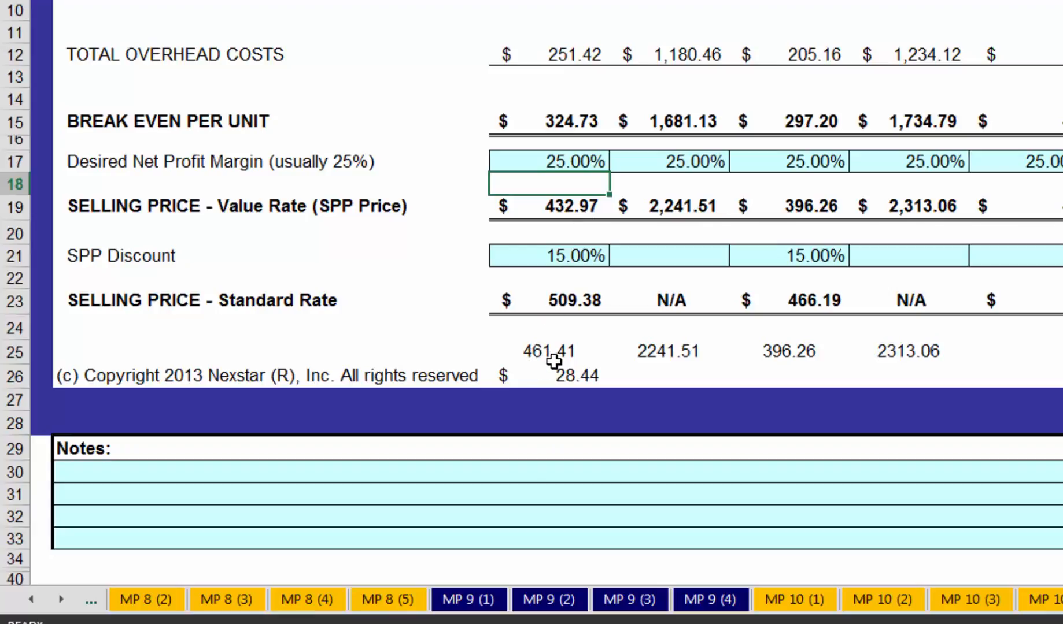
- On the Efficiency sheet, clear the Plumbing Service Training Time entry
click(32, 601)
click(30, 600)
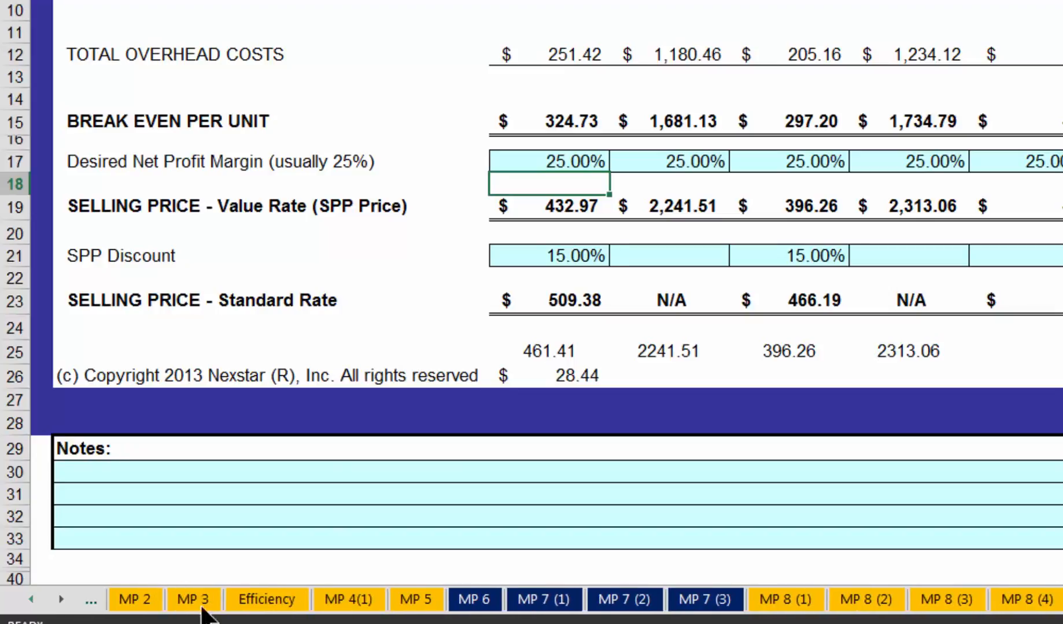
click(342, 601)
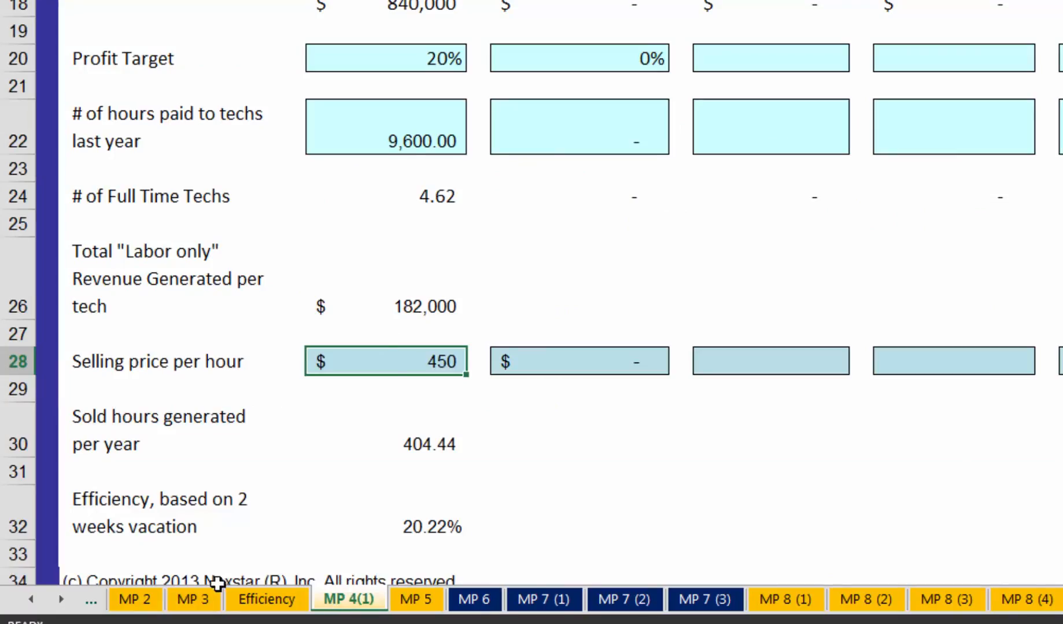
click(249, 599)
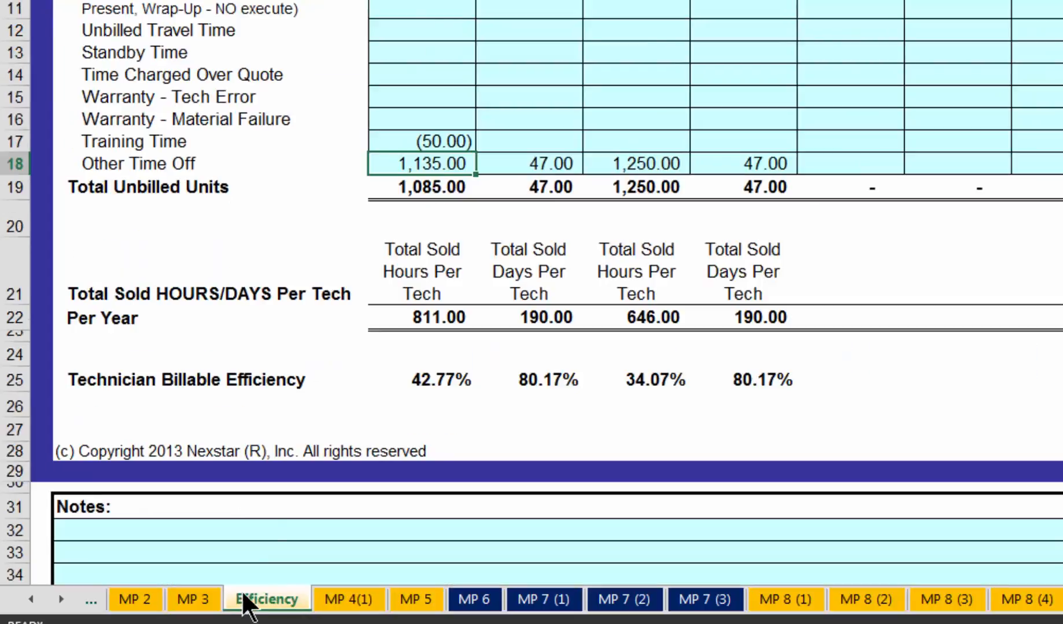
click(451, 143)
key(BackSpace)
key(Return)
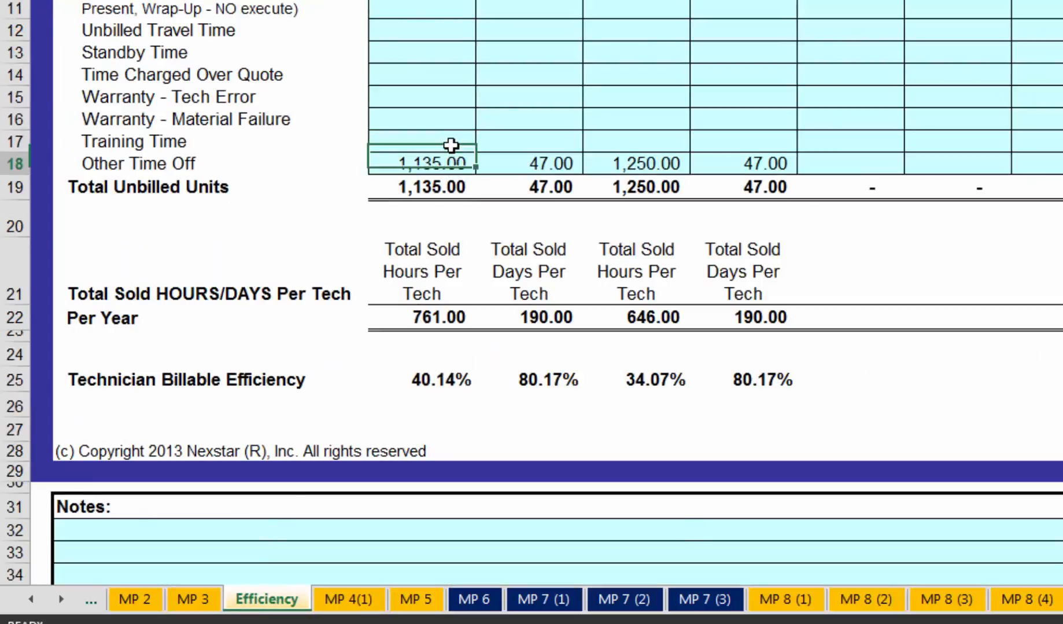
- On the MP 8 (1) sheet, set the adjustment for the 50,000 insurance expense to -50,000, and check the Plumbing Service selling price on MP 12
click(777, 601)
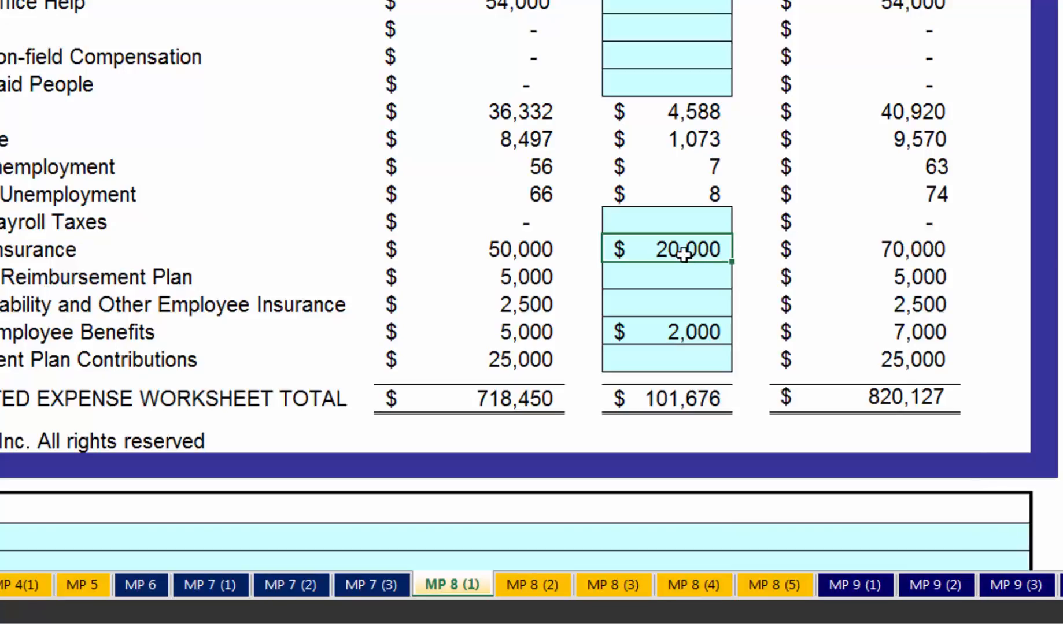
text(-50000)
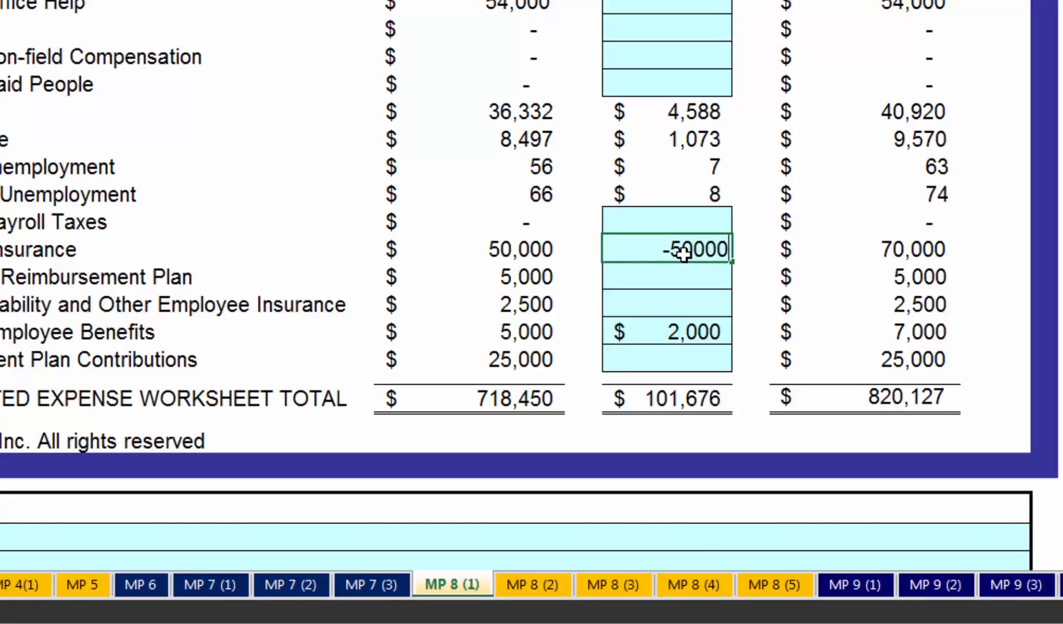
key(Return)
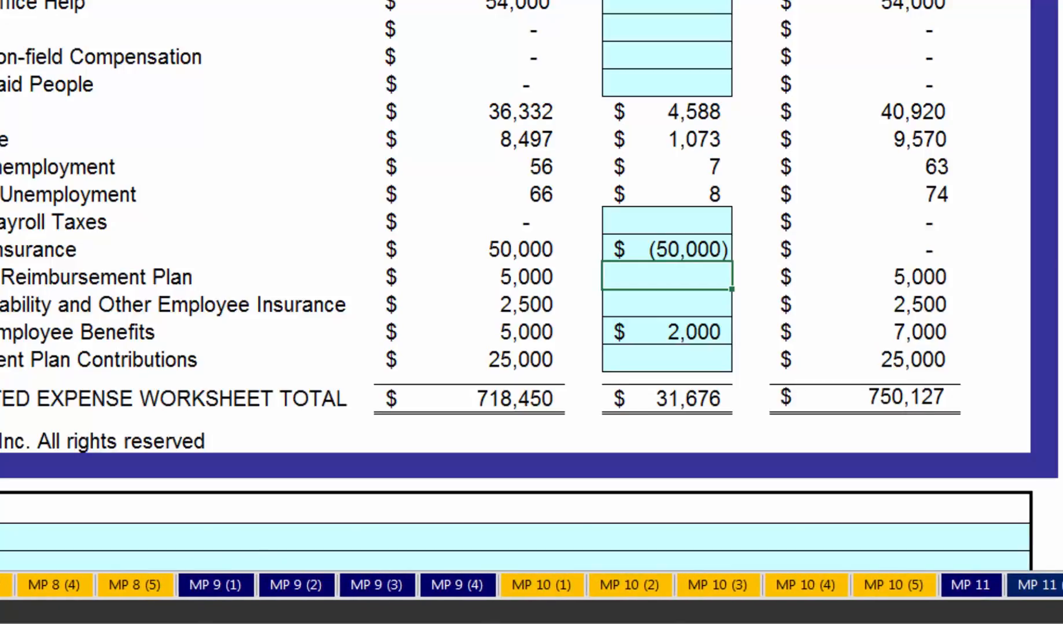
click(1062, 585)
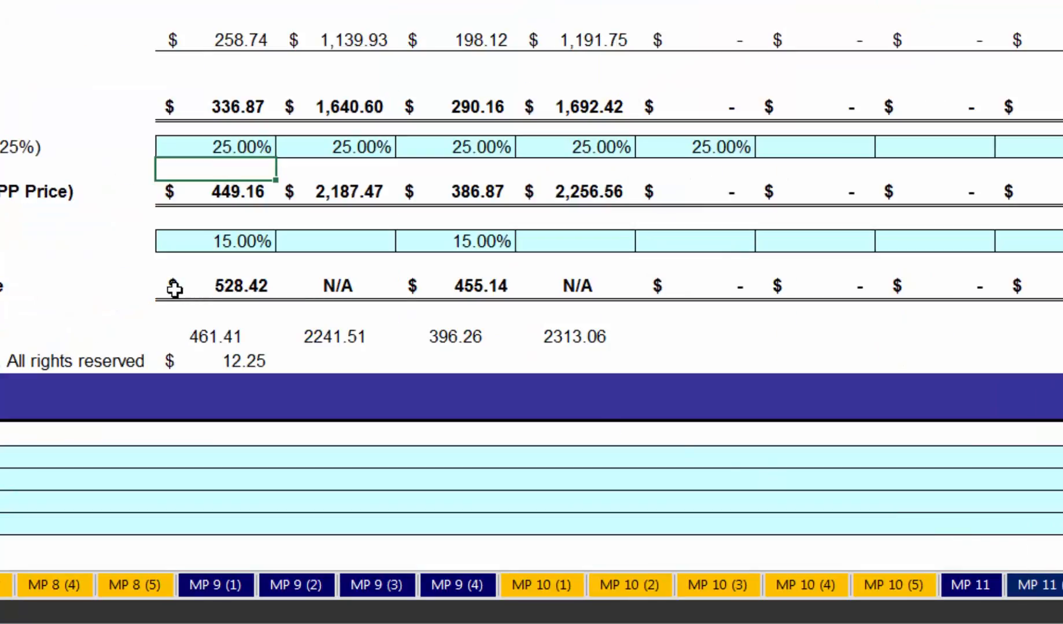
click(200, 193)
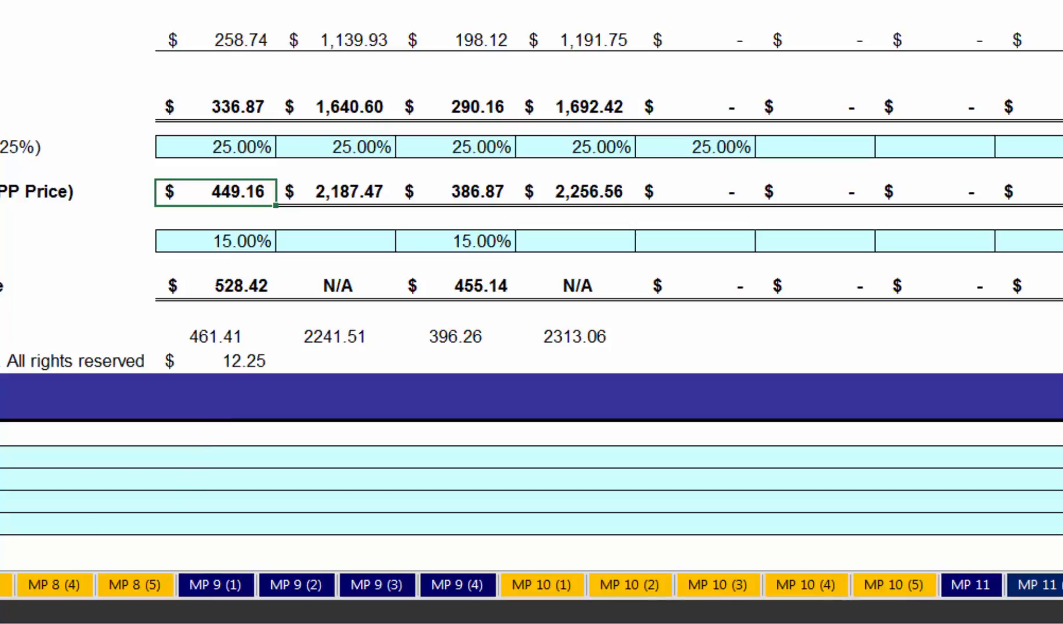
- On the MP 8 (1) sheet, set the insurance expense adjustment back to 20,000
click(1, 586)
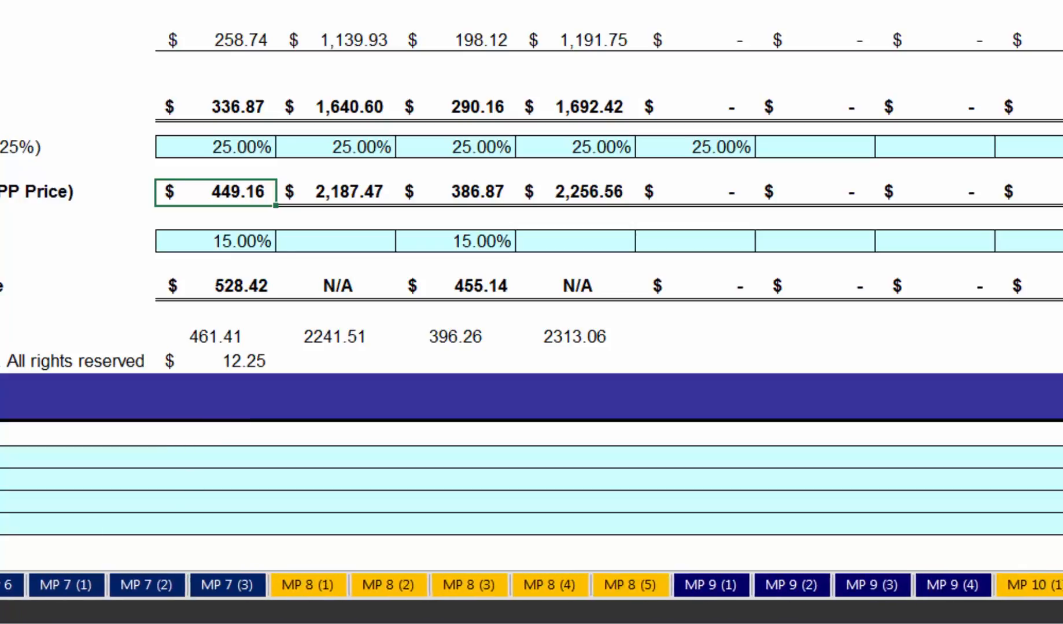
click(337, 588)
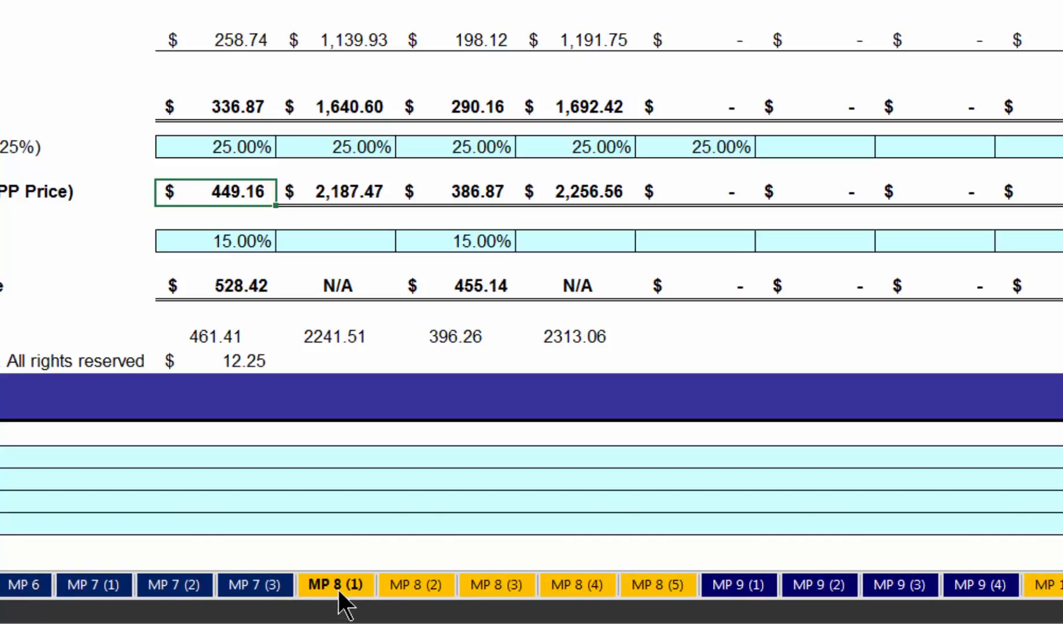
click(702, 248)
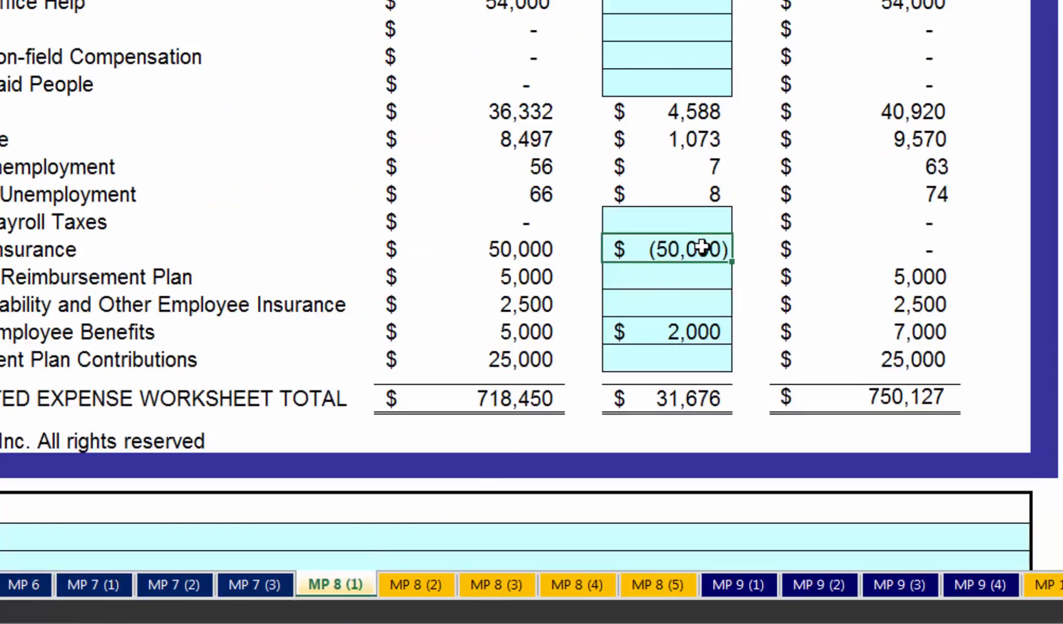
text(20000)
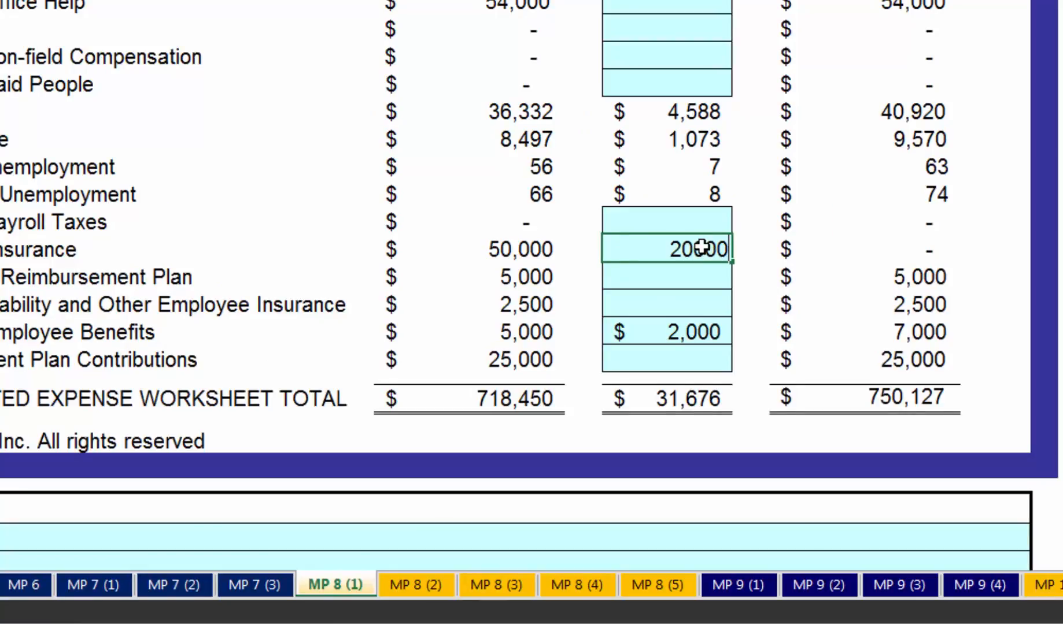
key(Return)
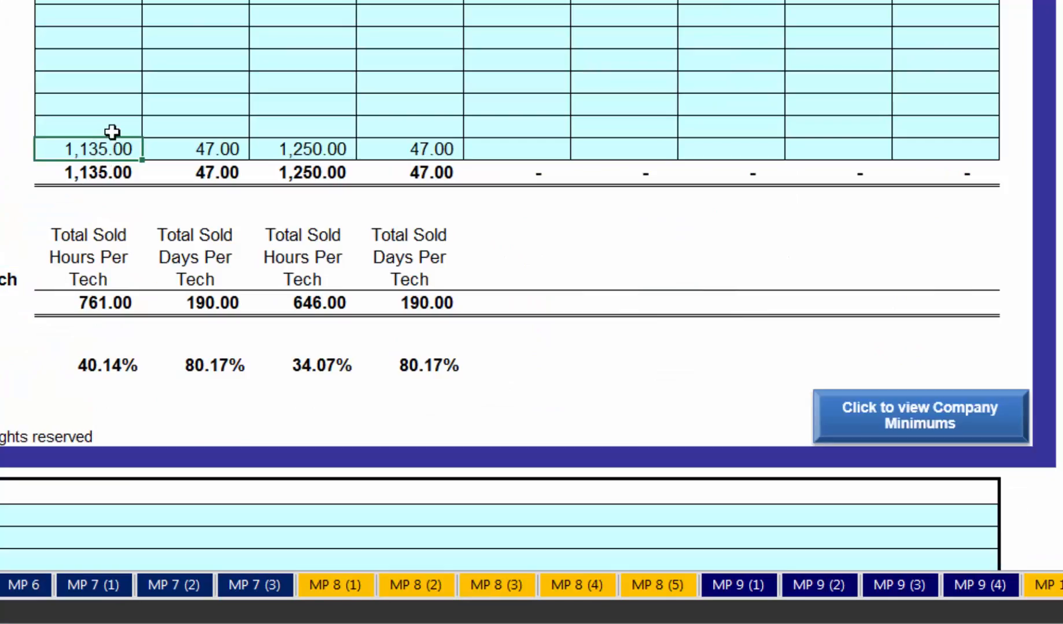
- On the Efficiency sheet, set the Plumbing Service Training Time to -50, and check the Plumbing Service selling price on the MP 12 sheet
click(114, 128)
text(-)
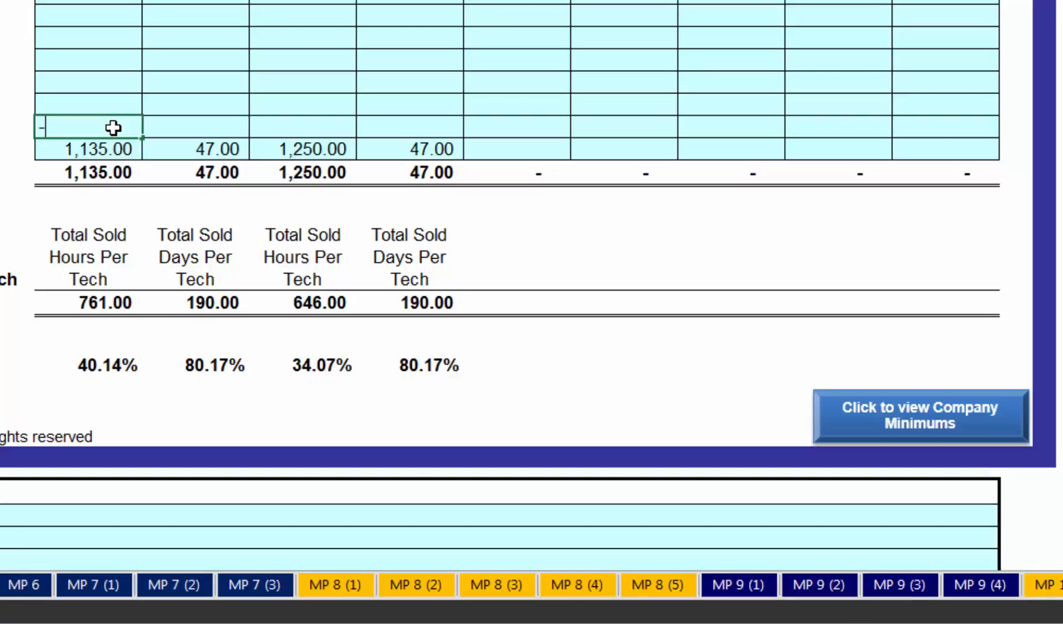
text(5000)
key(Return)
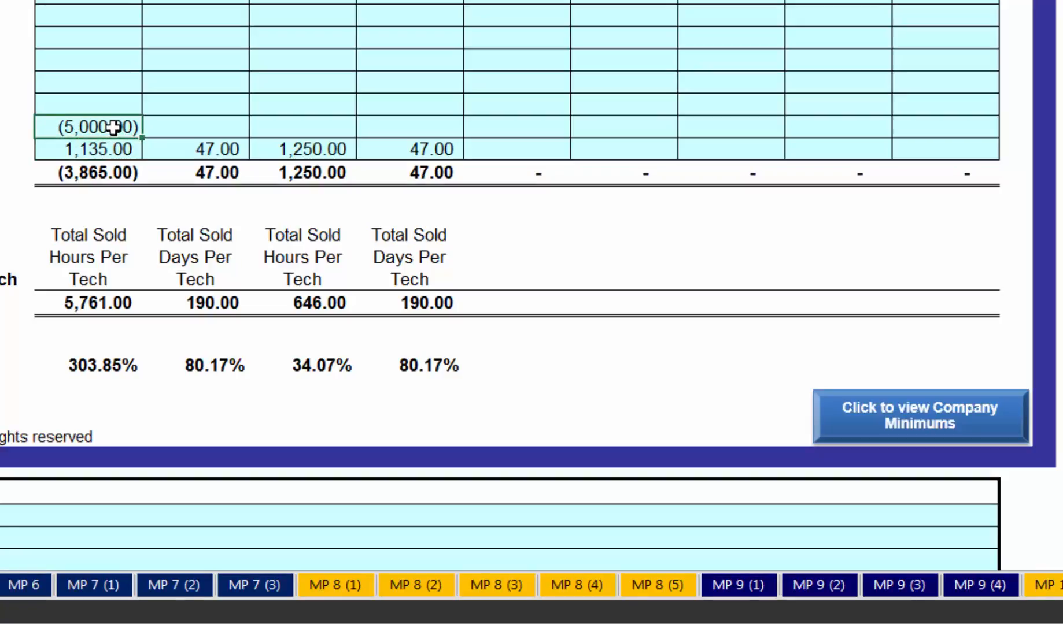
text(5)
key(BackSpace)
text(-)
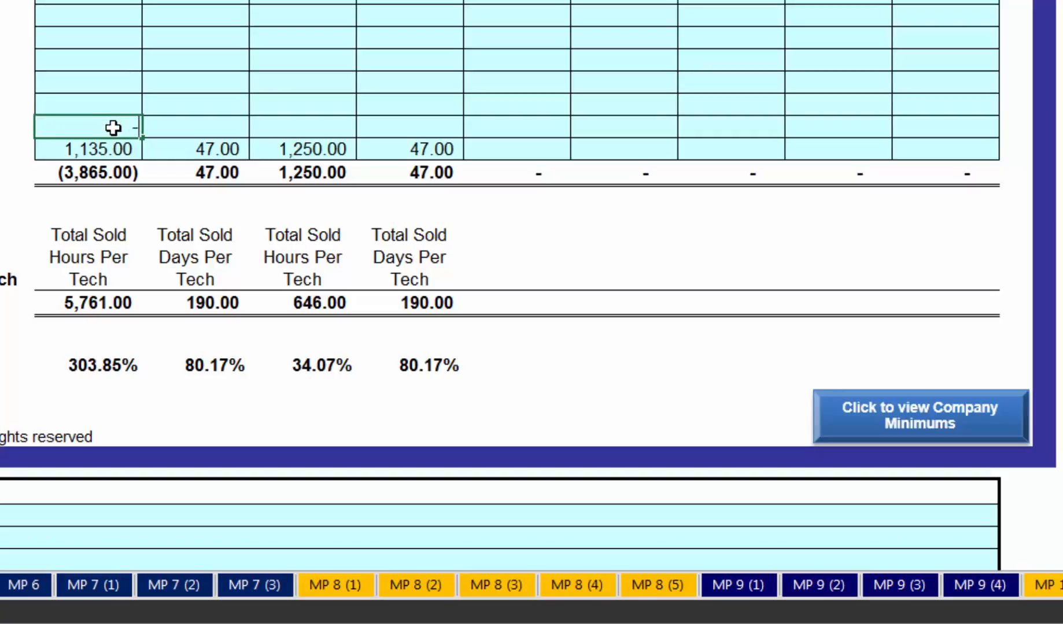
text(50)
key(Return)
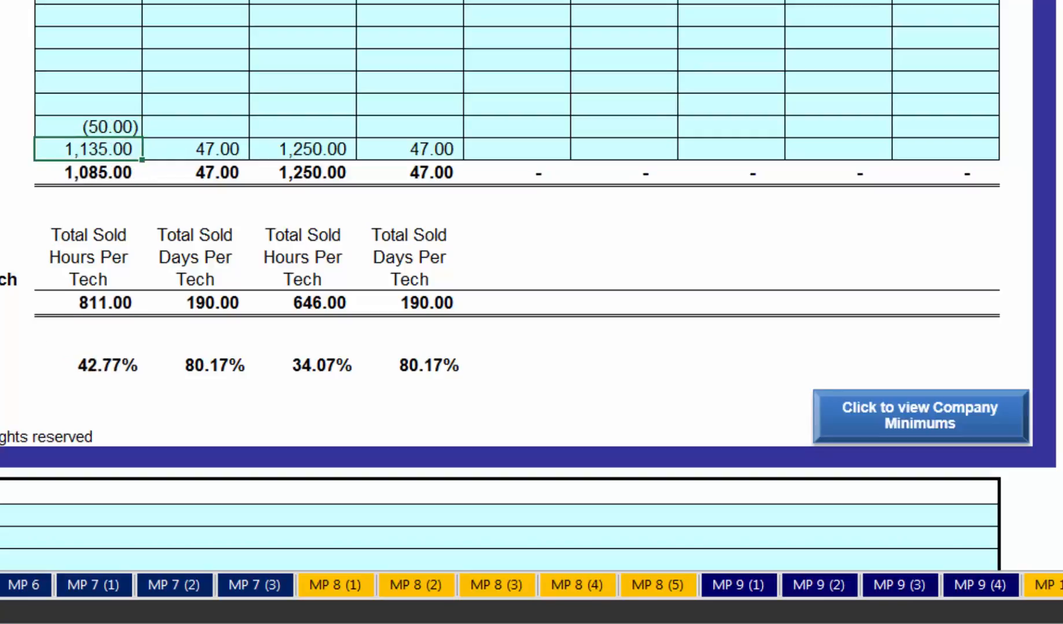
scroll(531, 585, right, 7)
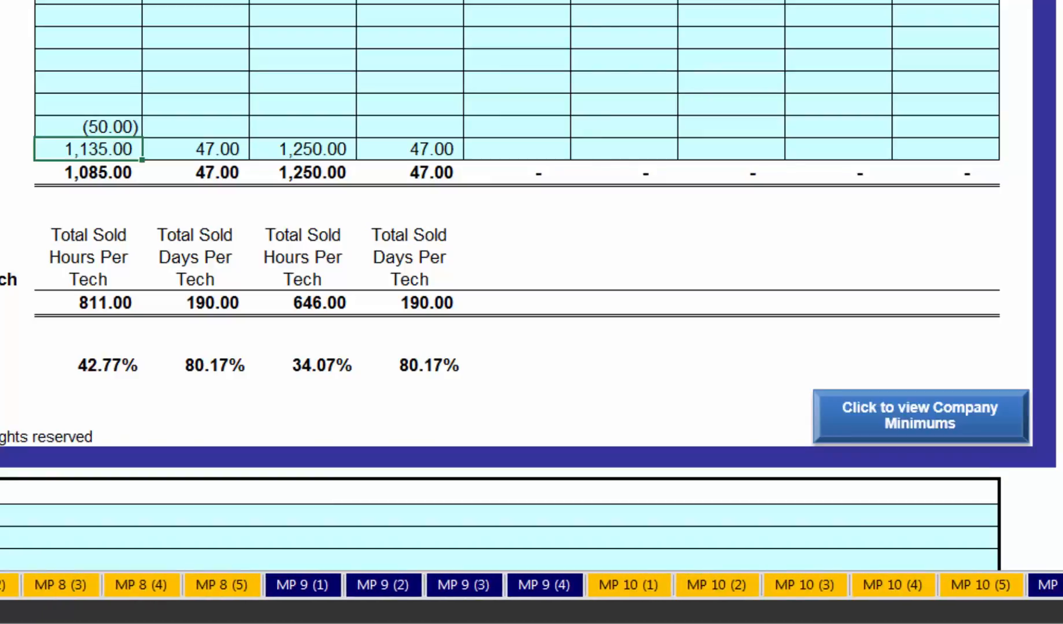
click(1061, 585)
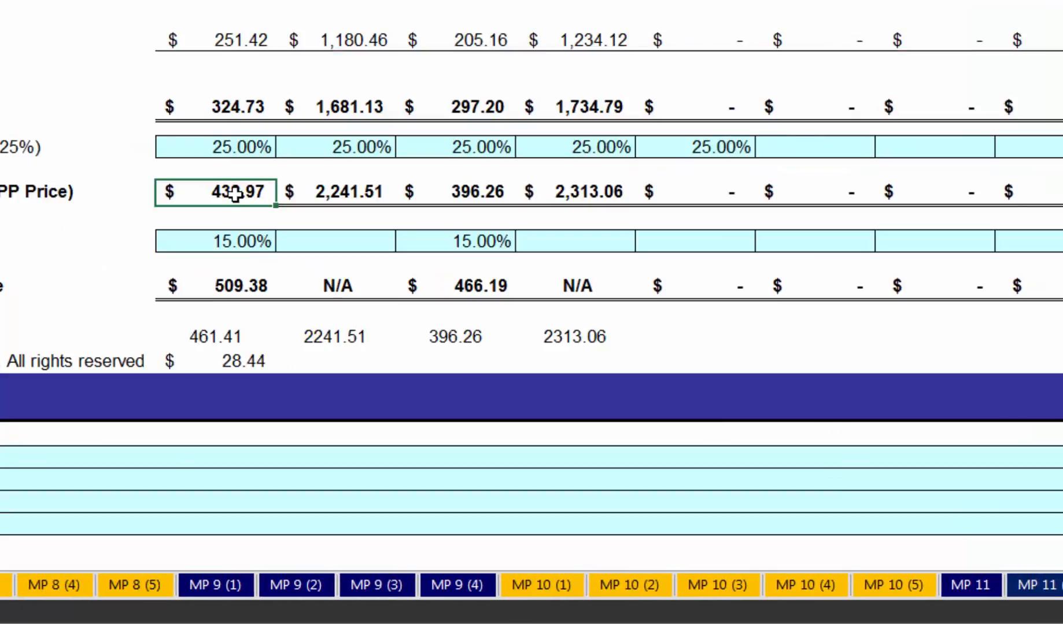